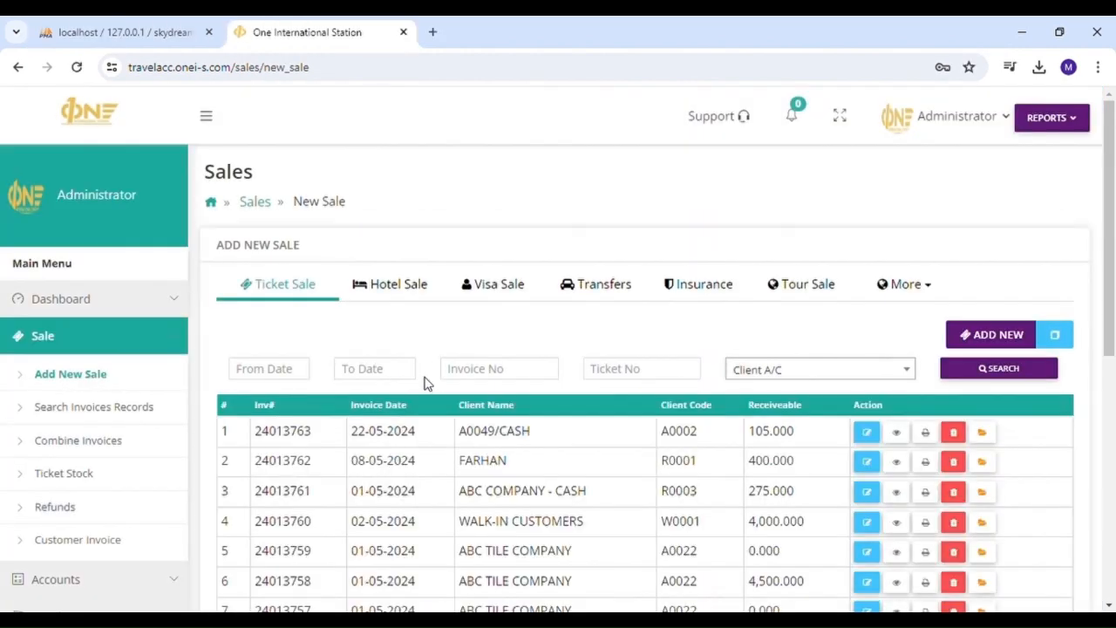
- Dismiss Chrome's password warning, then collapse Sale and expand Accounts in the sidebar
{"action": "left_click", "coordinate": [698, 299]}
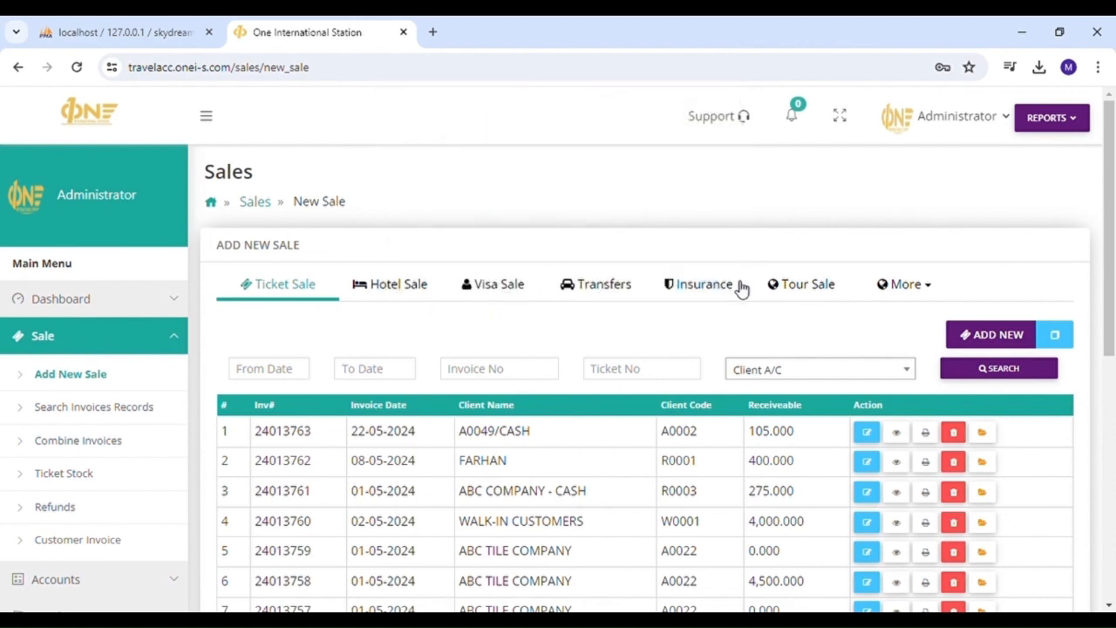
{"action": "scroll", "coordinate": [854, 294], "scroll_direction": "down", "scroll_amount": 1}
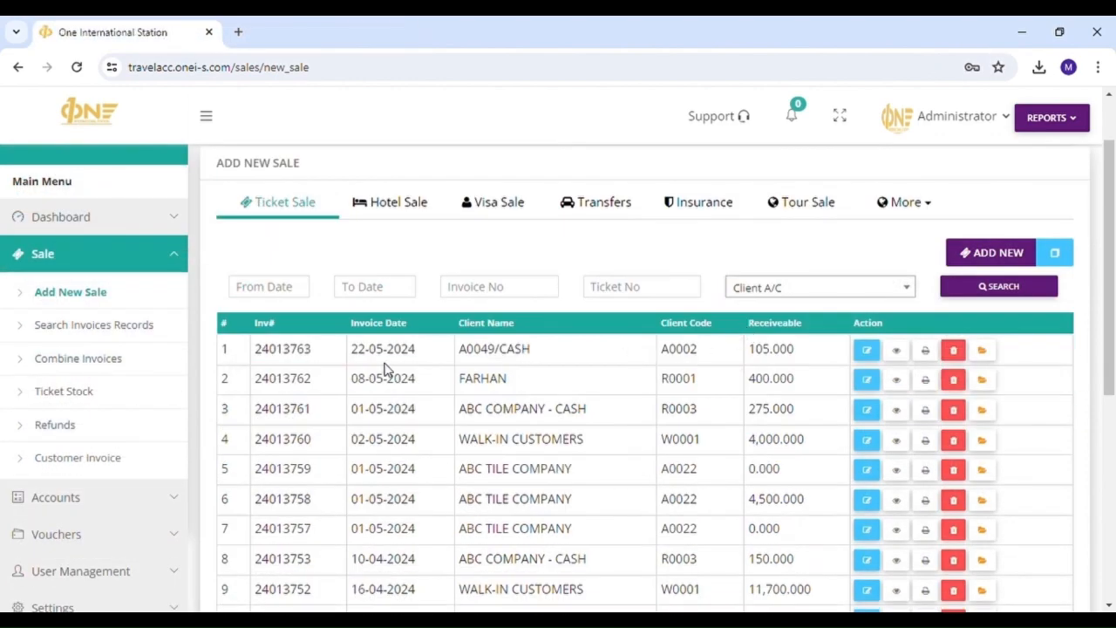
{"action": "scroll", "coordinate": [384, 369], "scroll_direction": "down", "scroll_amount": 2}
{"action": "scroll", "coordinate": [384, 369], "scroll_direction": "up", "scroll_amount": 2}
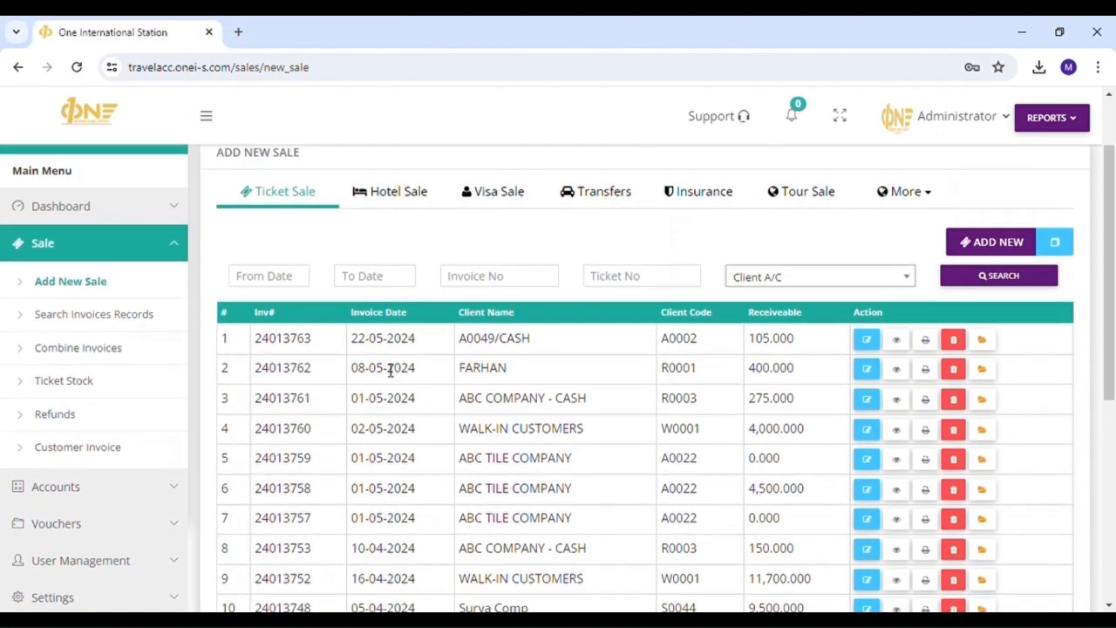
{"action": "scroll", "coordinate": [234, 378], "scroll_direction": "down", "scroll_amount": 1}
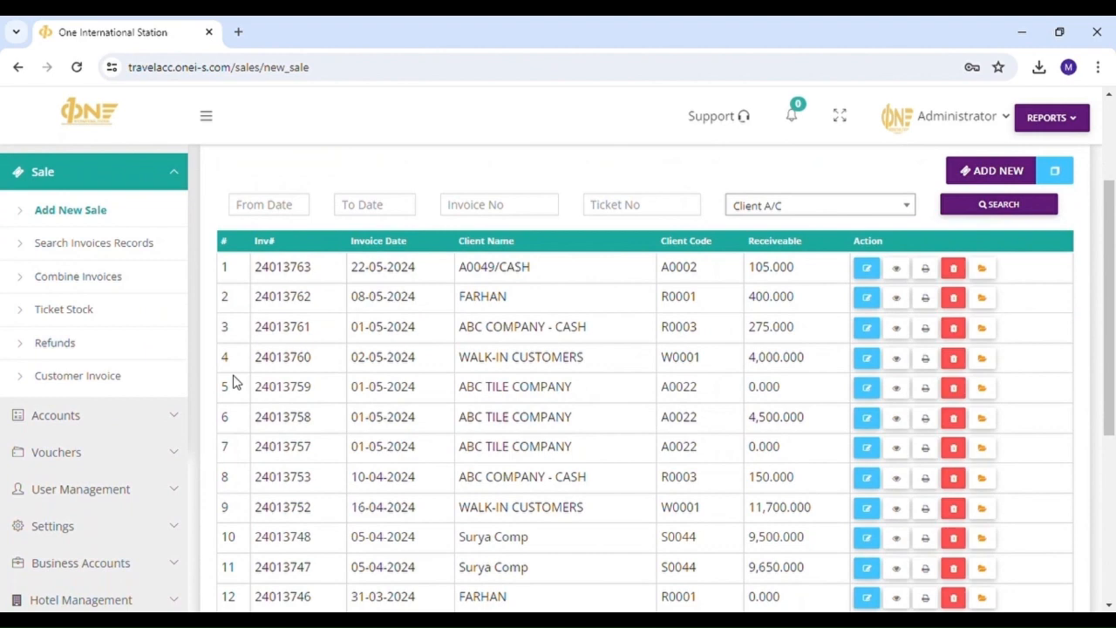
{"action": "left_click", "coordinate": [160, 179]}
{"action": "left_click", "coordinate": [146, 214]}
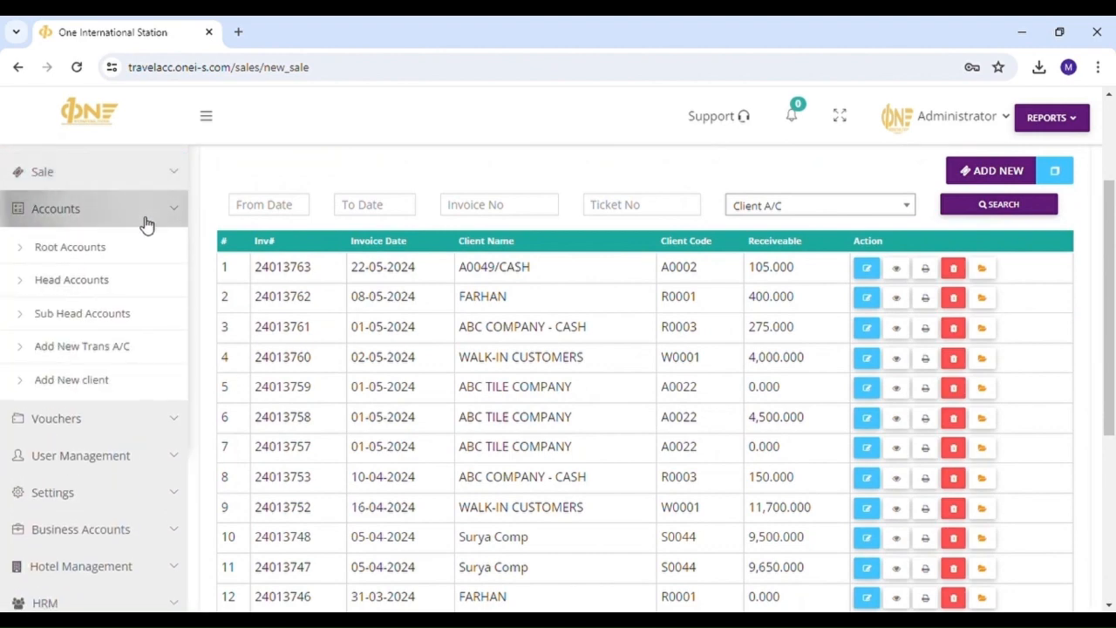
- Open Add New Trans A/C under Accounts and look through the 234-account list
{"action": "left_click", "coordinate": [91, 346]}
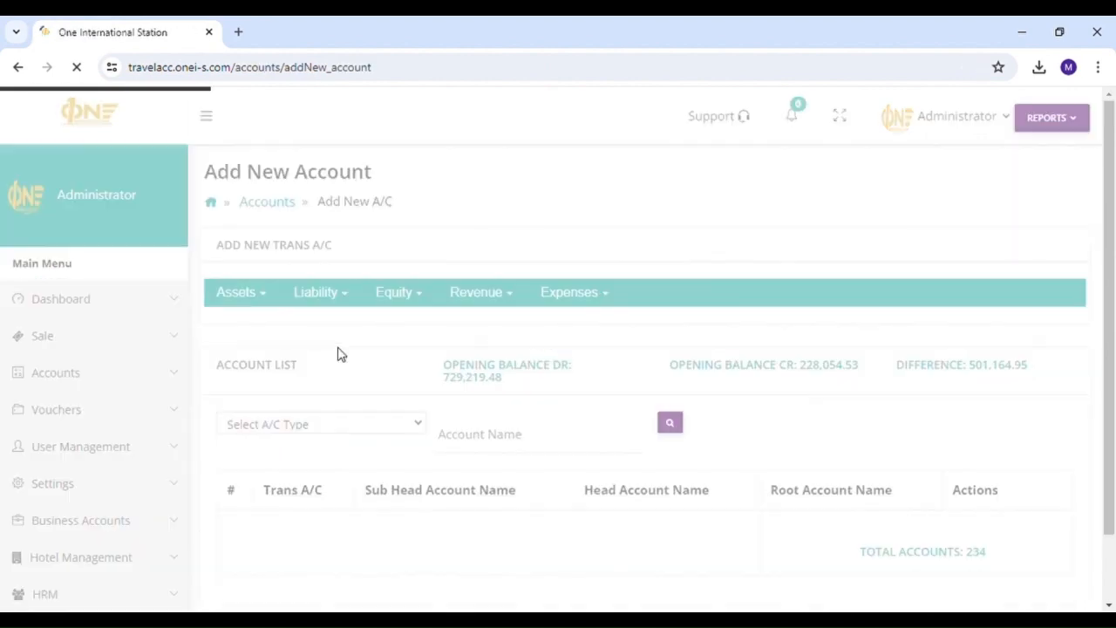
{"action": "left_click", "coordinate": [245, 295]}
{"action": "mouse_move", "coordinate": [249, 323]}
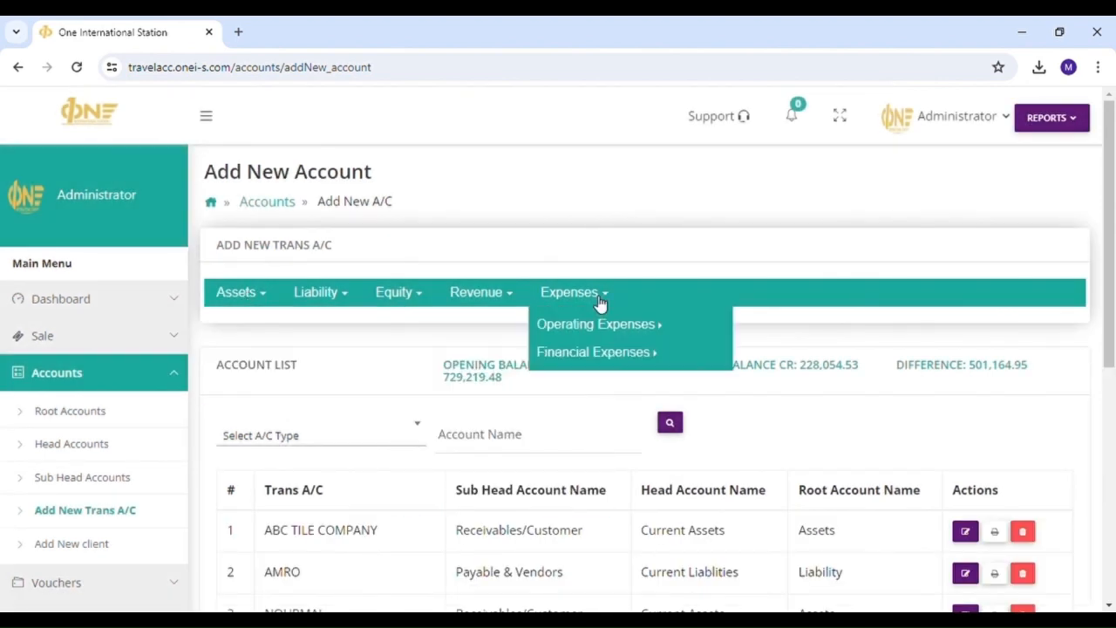
{"action": "scroll", "coordinate": [276, 457], "scroll_direction": "down", "scroll_amount": 1}
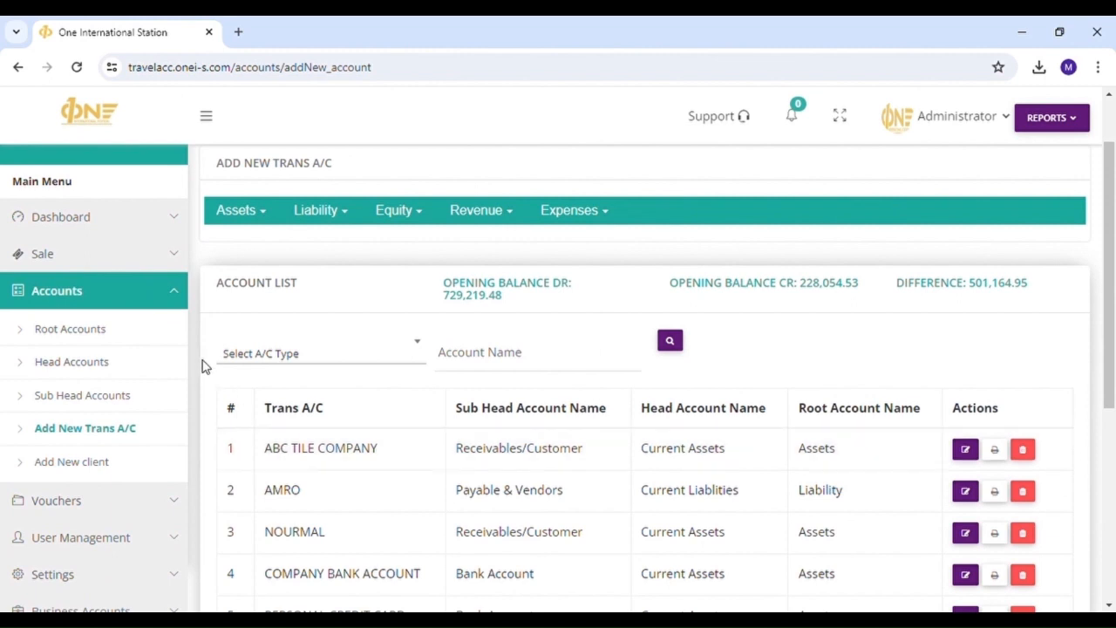
{"action": "scroll", "coordinate": [157, 366], "scroll_direction": "down", "scroll_amount": 1}
{"action": "scroll", "coordinate": [162, 393], "scroll_direction": "up", "scroll_amount": 2}
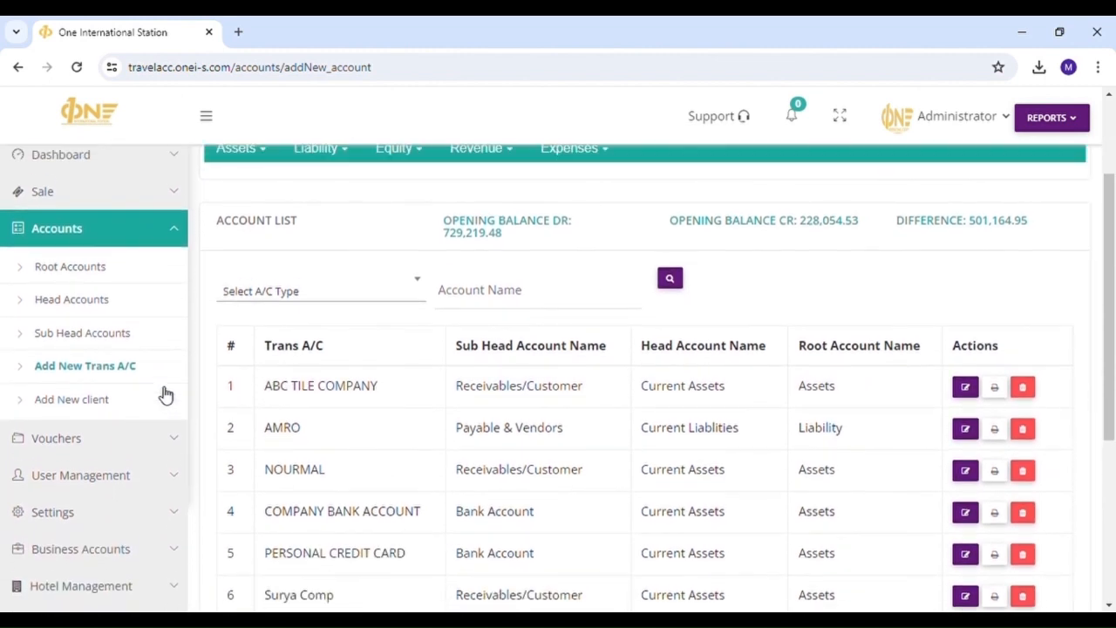
{"action": "scroll", "coordinate": [149, 388], "scroll_direction": "down", "scroll_amount": 1}
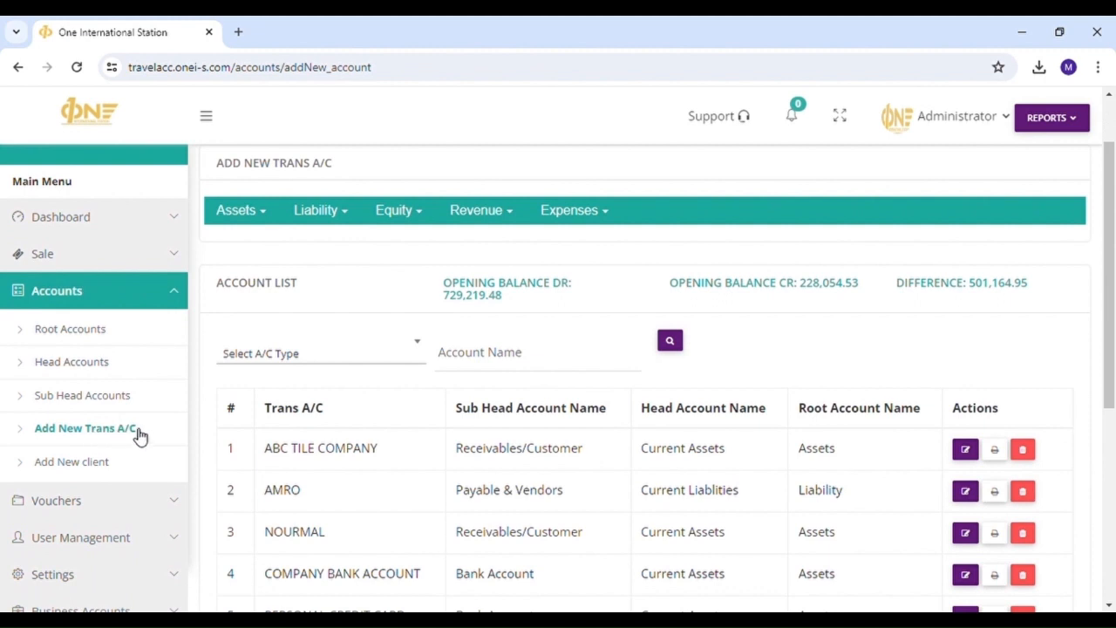
{"action": "scroll", "coordinate": [270, 433], "scroll_direction": "up", "scroll_amount": 1}
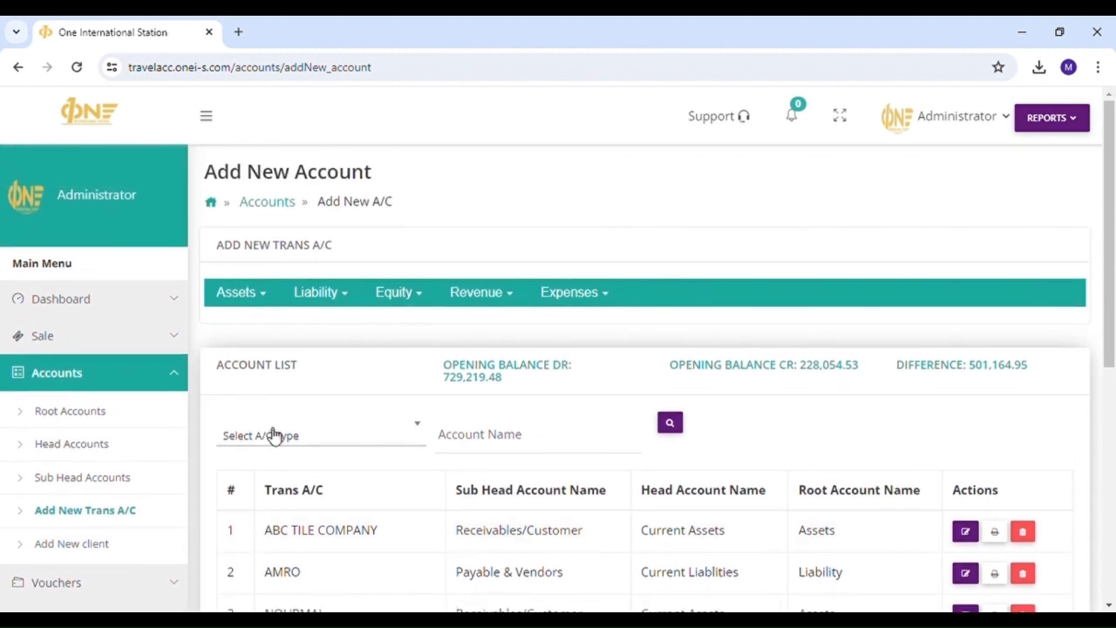
- Browse the Assets, Liability and Equity account category menus
{"action": "left_click", "coordinate": [249, 302]}
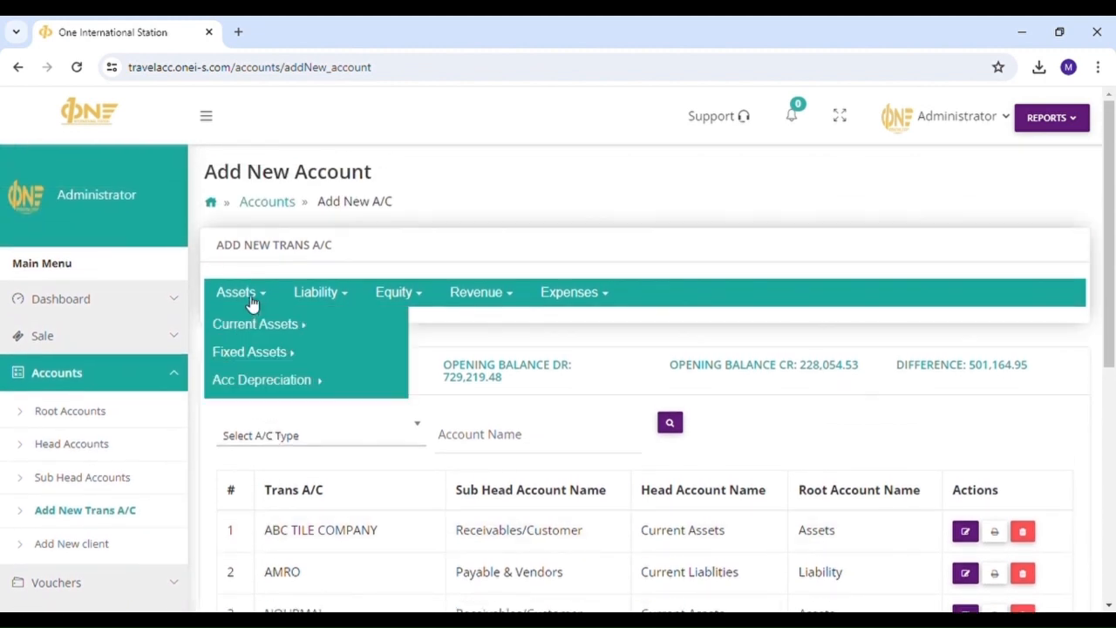
{"action": "left_click", "coordinate": [316, 296]}
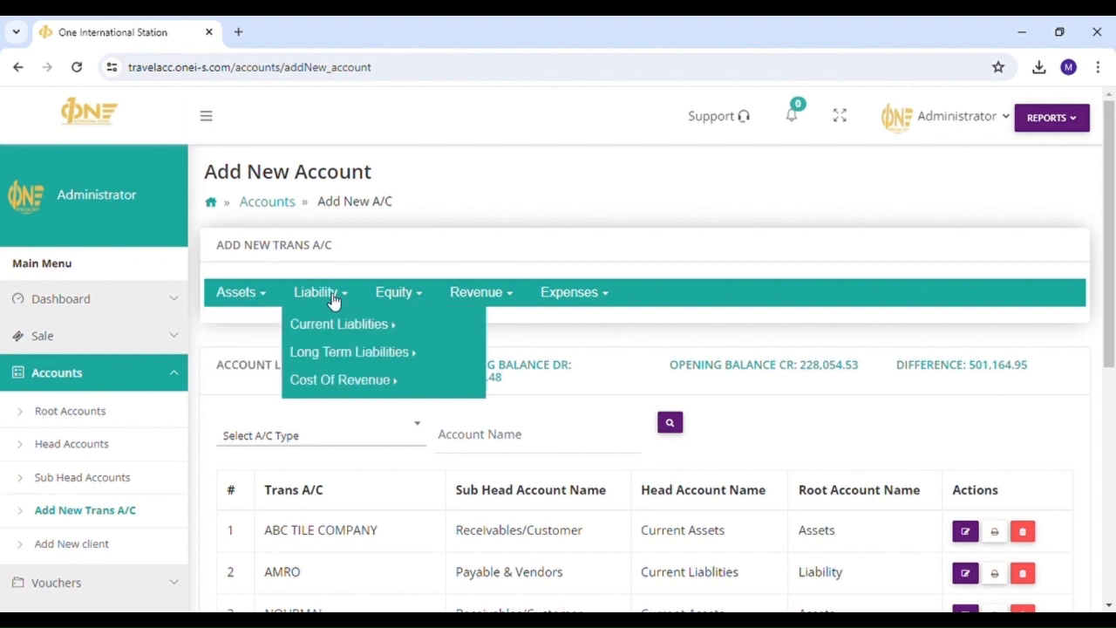
{"action": "left_click", "coordinate": [380, 300]}
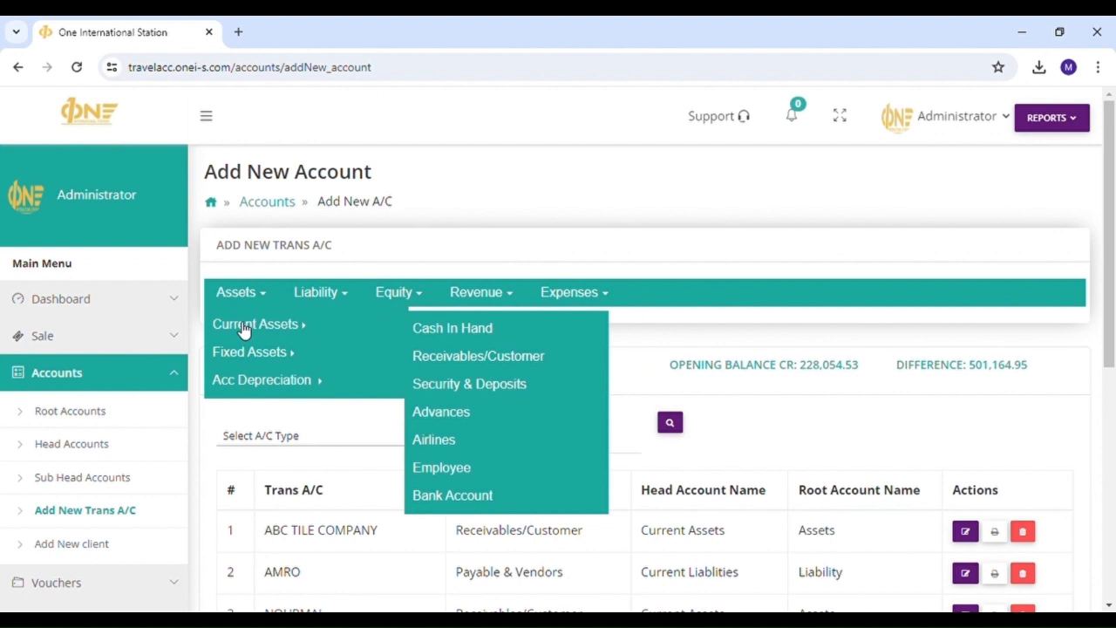
{"action": "left_click", "coordinate": [460, 330]}
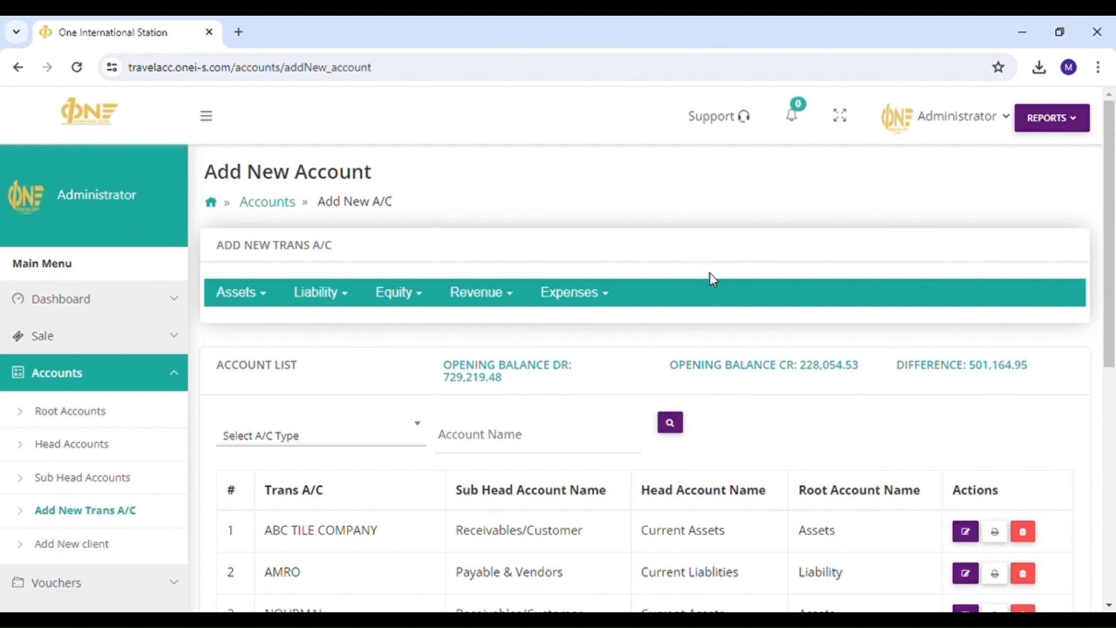
- Look over the Revenue and Expenses menus, then pick Assets > Current Assets > Cash In Hand
{"action": "mouse_move", "coordinate": [336, 305]}
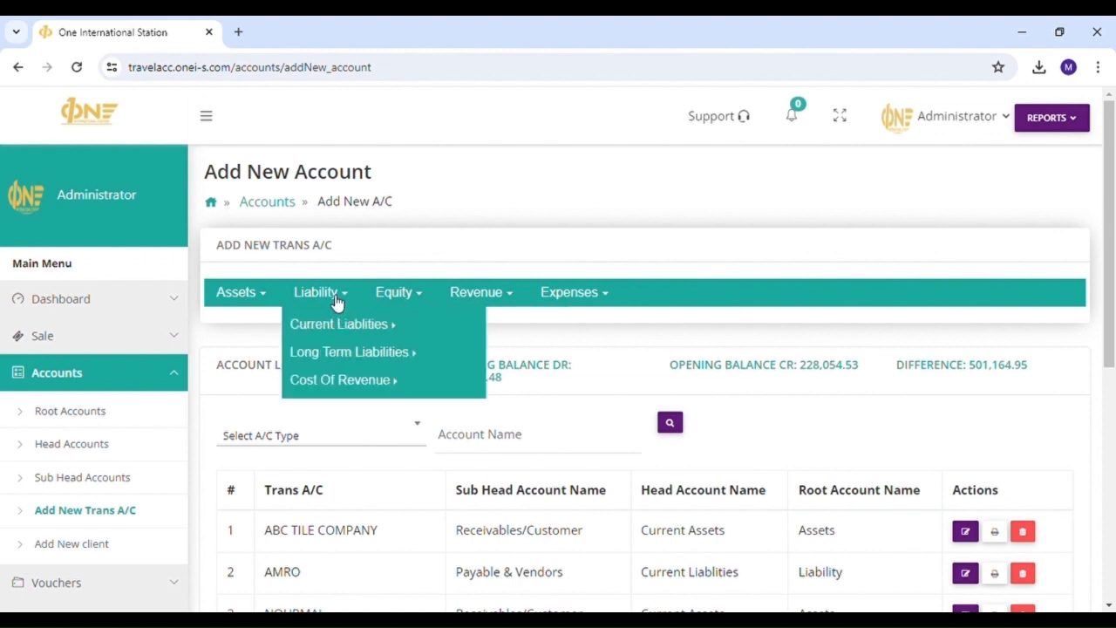
{"action": "mouse_move", "coordinate": [497, 294]}
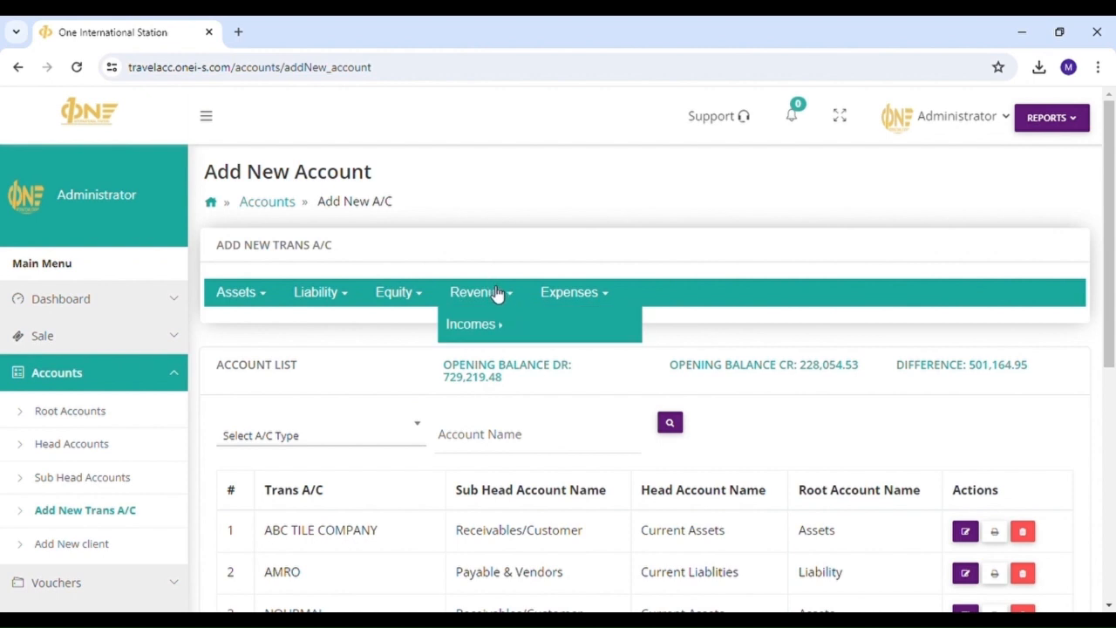
{"action": "mouse_move", "coordinate": [497, 329]}
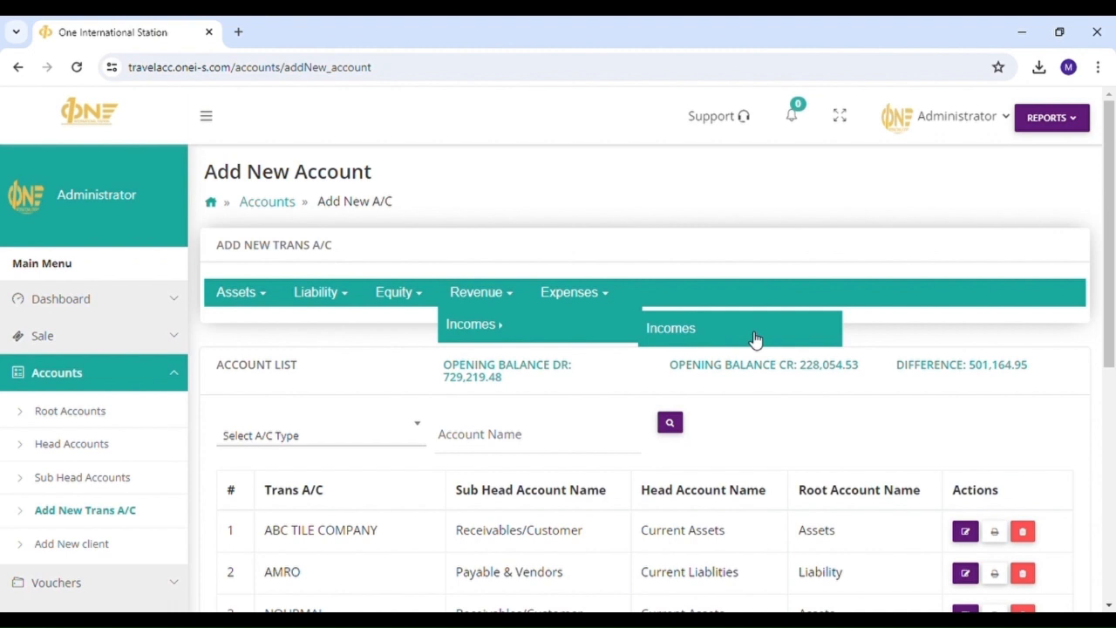
{"action": "mouse_move", "coordinate": [598, 304]}
{"action": "mouse_move", "coordinate": [600, 327]}
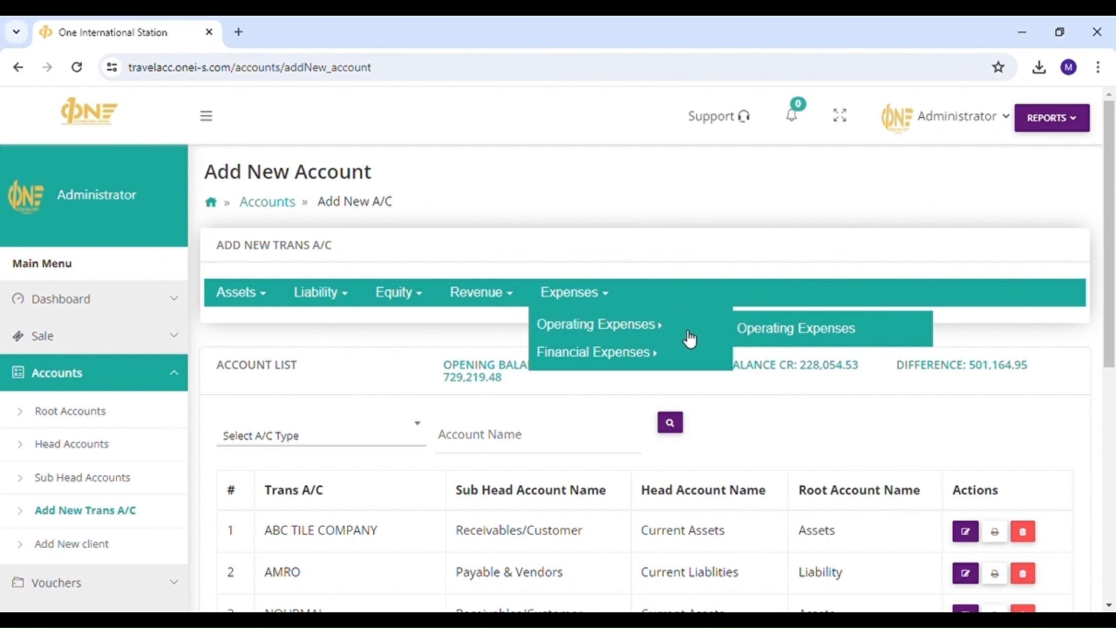
{"action": "mouse_move", "coordinate": [695, 353]}
{"action": "mouse_move", "coordinate": [262, 292]}
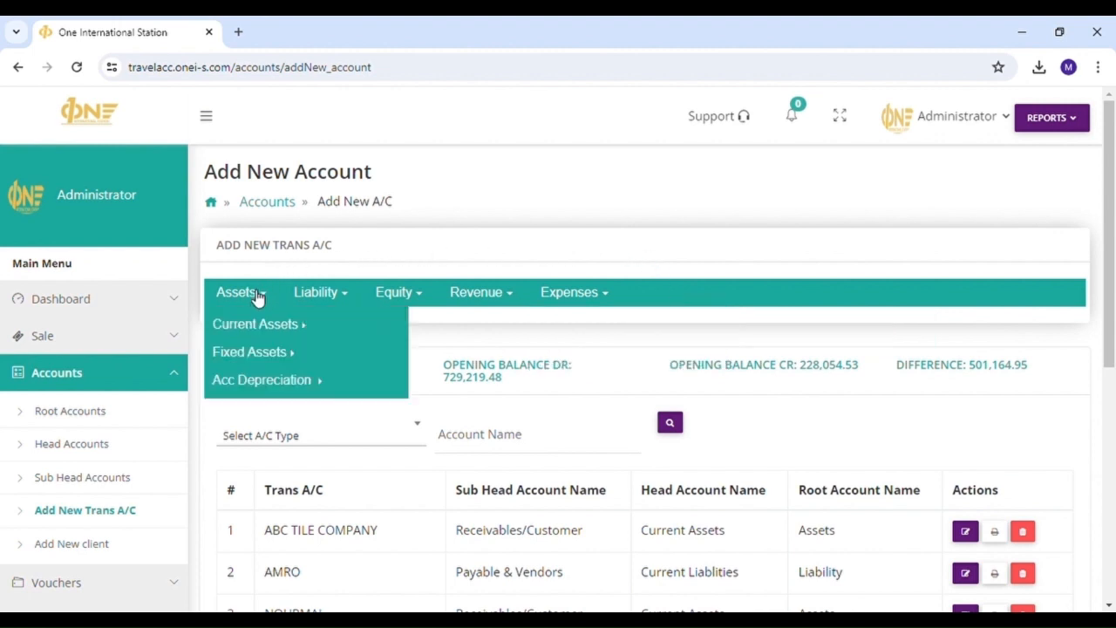
{"action": "mouse_move", "coordinate": [256, 325]}
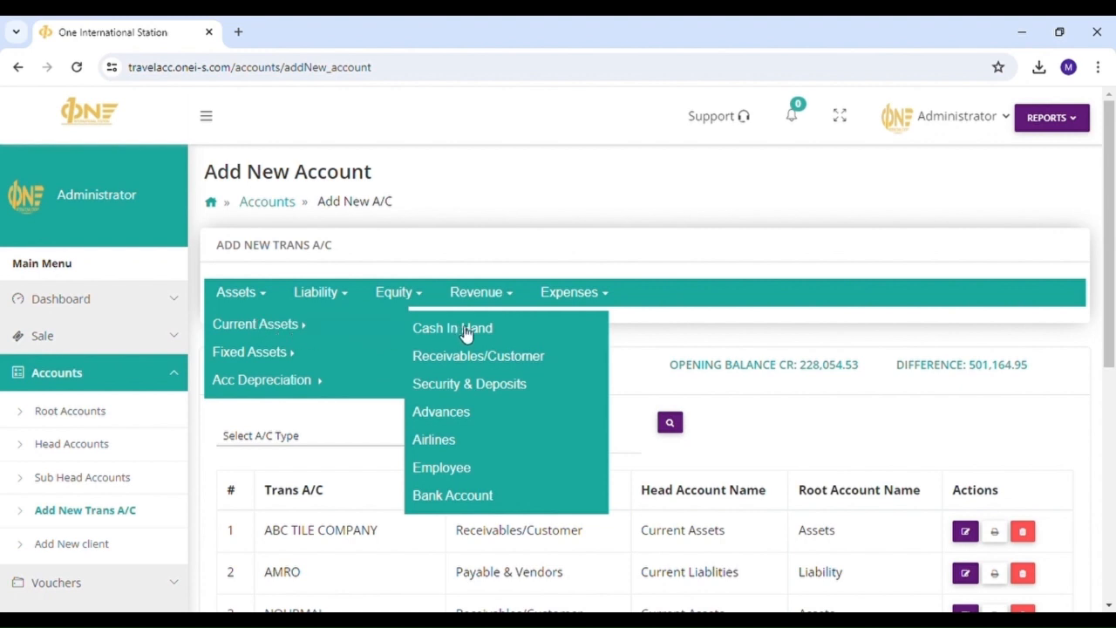
{"action": "left_click", "coordinate": [546, 330]}
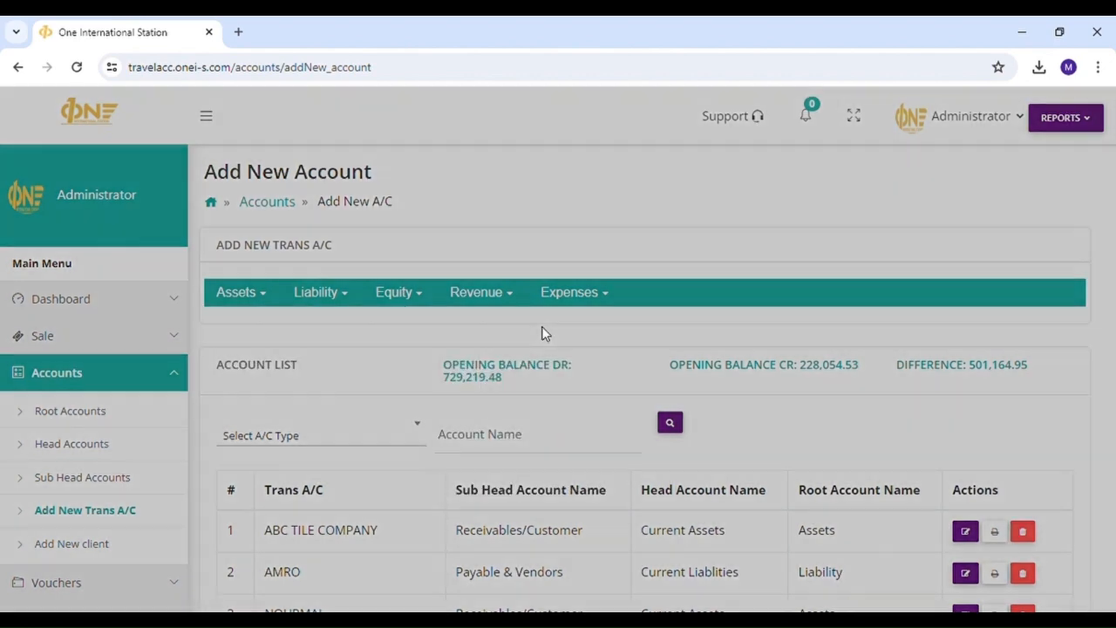
- Name the account 'Cash In Hand', keep its Cash in Hand sub head, and save it
{"action": "left_click", "coordinate": [538, 281]}
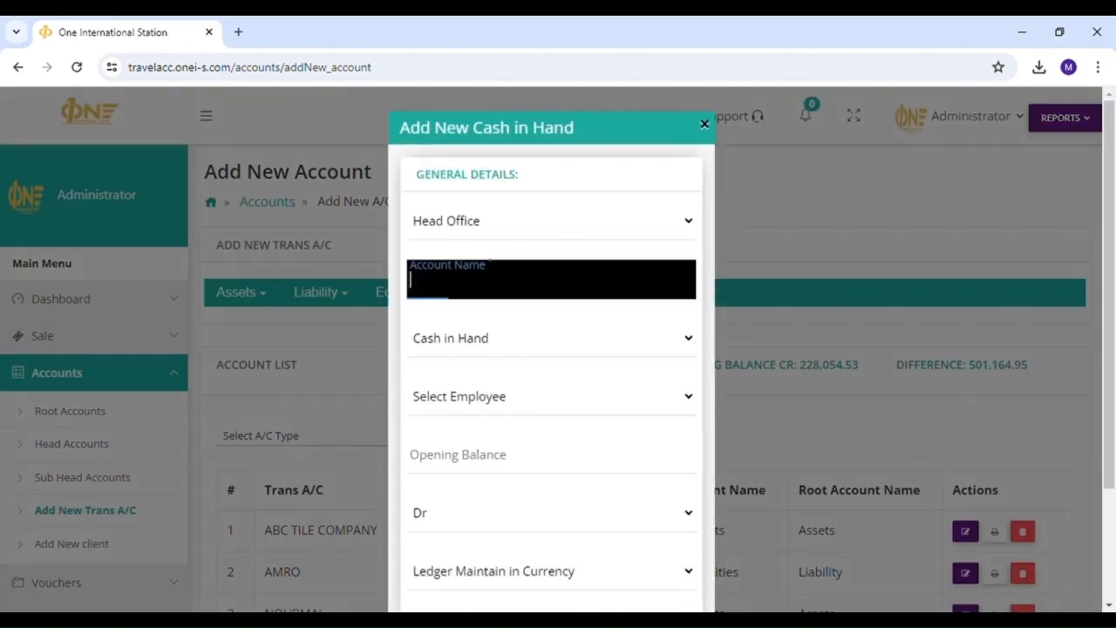
{"action": "type", "text": "Ca"}
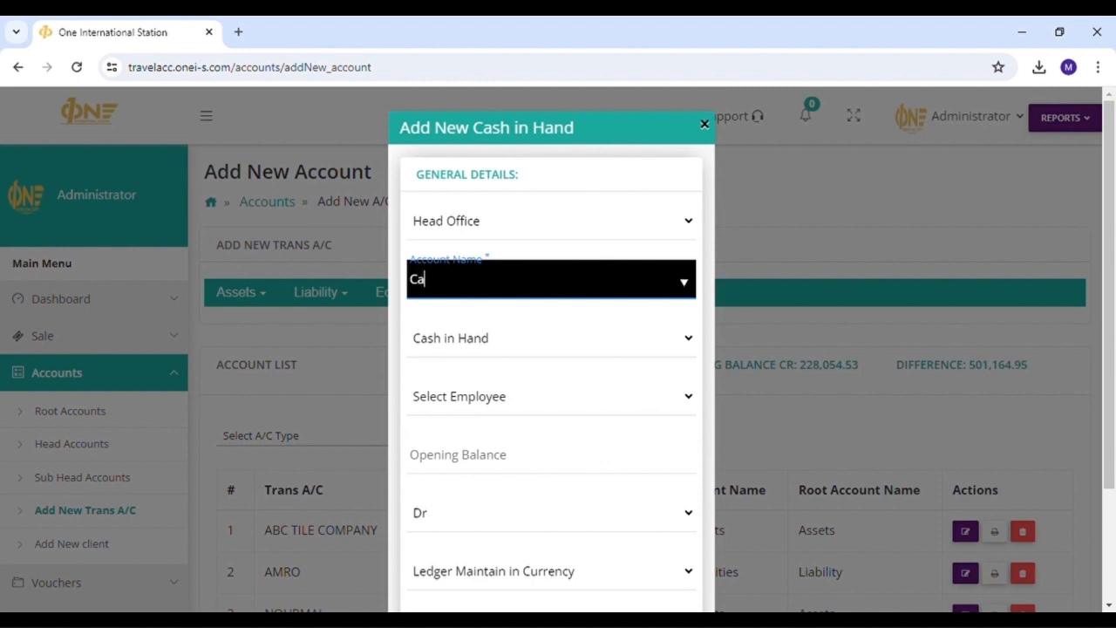
{"action": "type", "text": "sh In Hand"}
{"action": "left_click", "coordinate": [540, 239]}
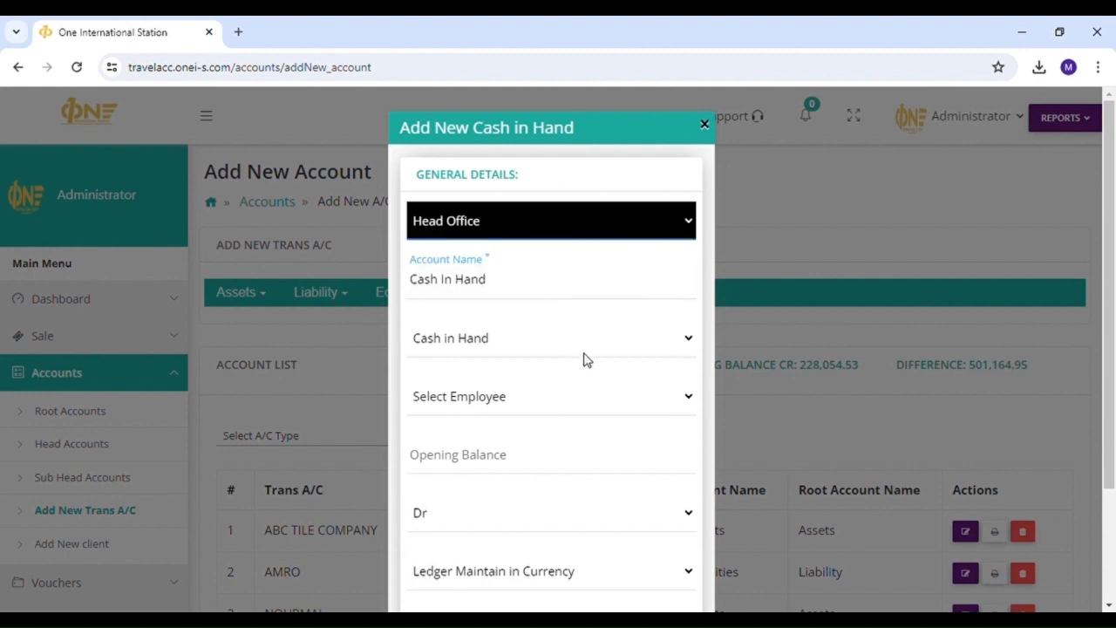
{"action": "left_click", "coordinate": [583, 352]}
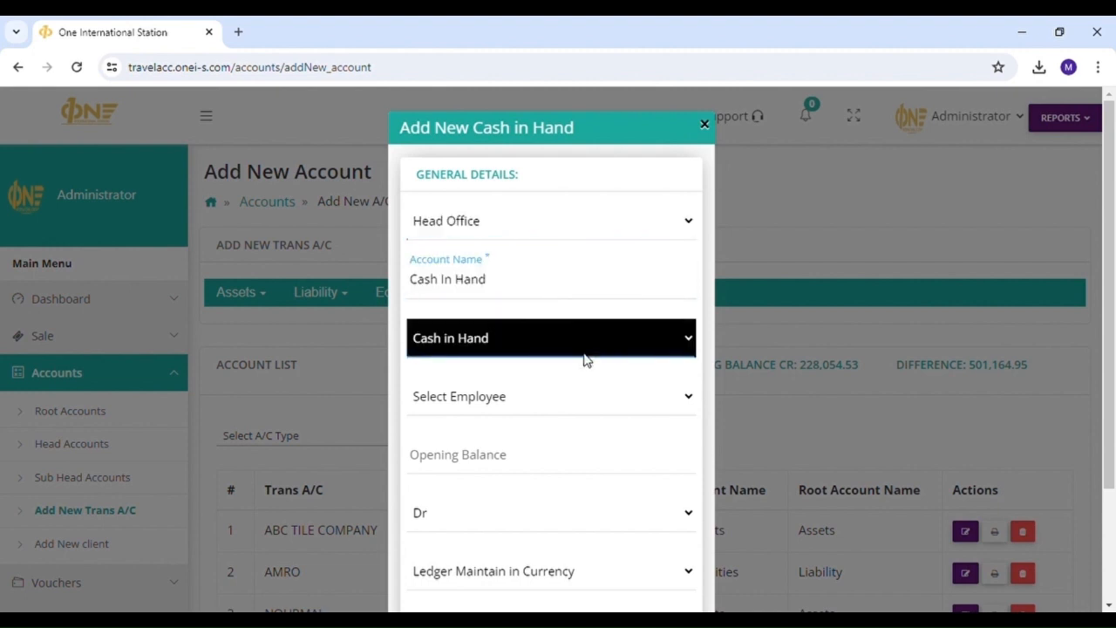
{"action": "left_click", "coordinate": [619, 427]}
{"action": "scroll", "coordinate": [619, 427], "scroll_direction": "down", "scroll_amount": 1}
{"action": "scroll", "coordinate": [616, 427], "scroll_direction": "down", "scroll_amount": 1}
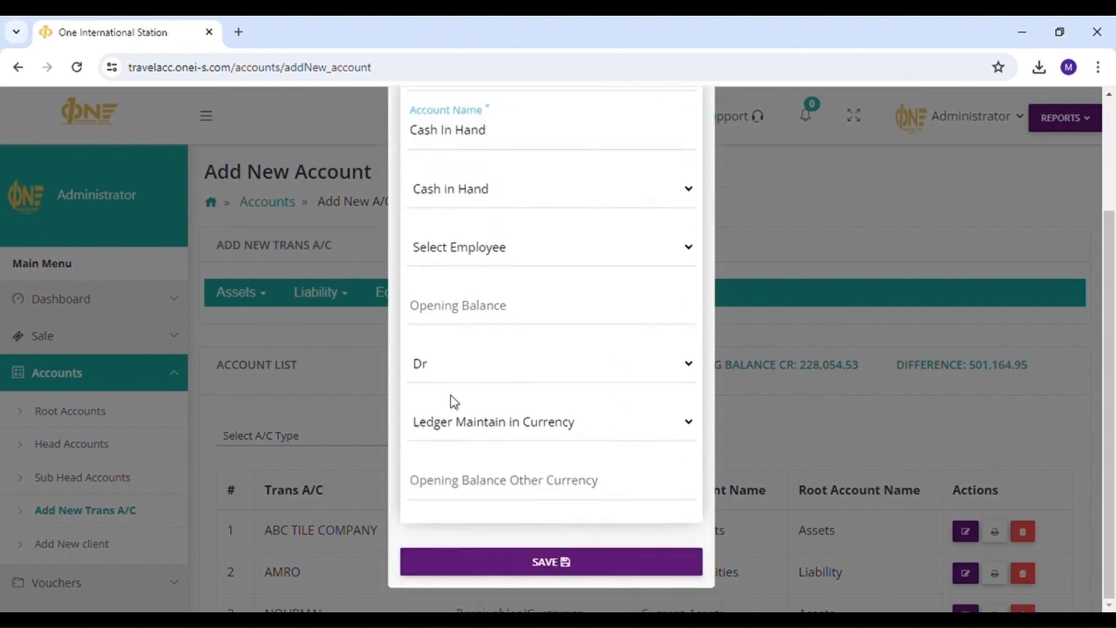
{"action": "left_click", "coordinate": [548, 560]}
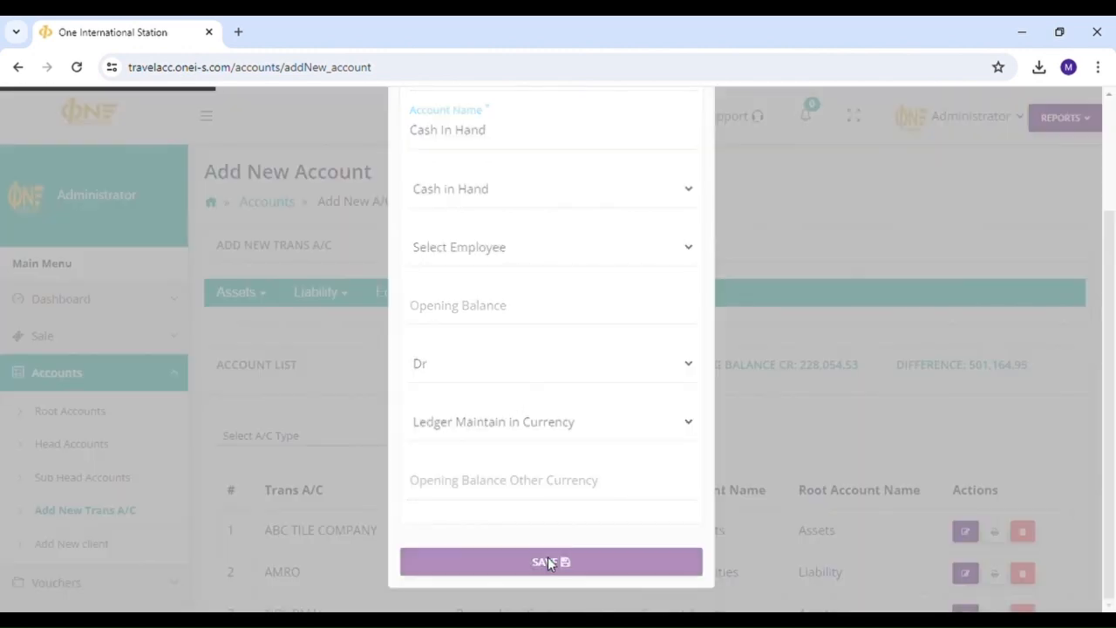
{"action": "scroll", "coordinate": [394, 469], "scroll_direction": "down", "scroll_amount": 2}
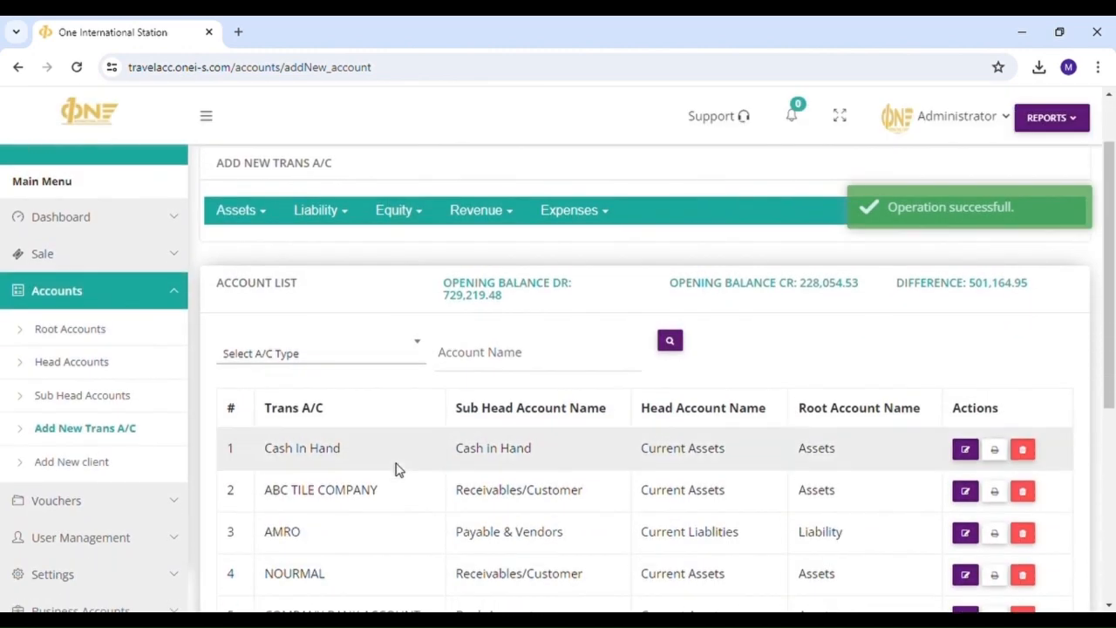
{"action": "scroll", "coordinate": [398, 468], "scroll_direction": "up", "scroll_amount": 2}
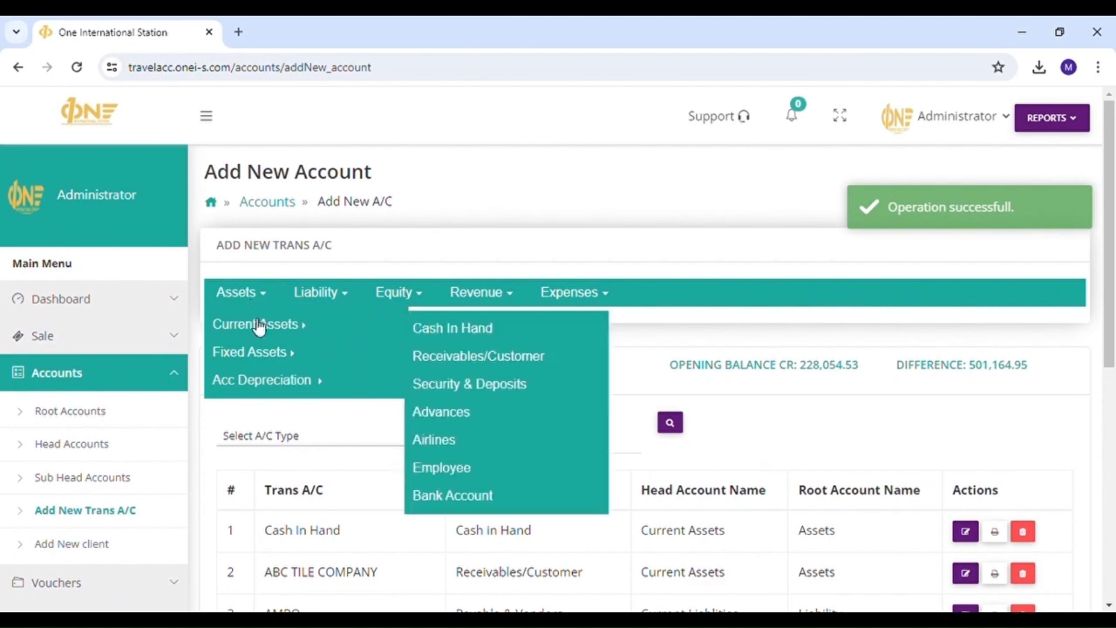
- Open a Receivables/Customer form with client type Personal, named 'abc Travel agency'
{"action": "left_click", "coordinate": [489, 357]}
{"action": "left_click", "coordinate": [474, 279]}
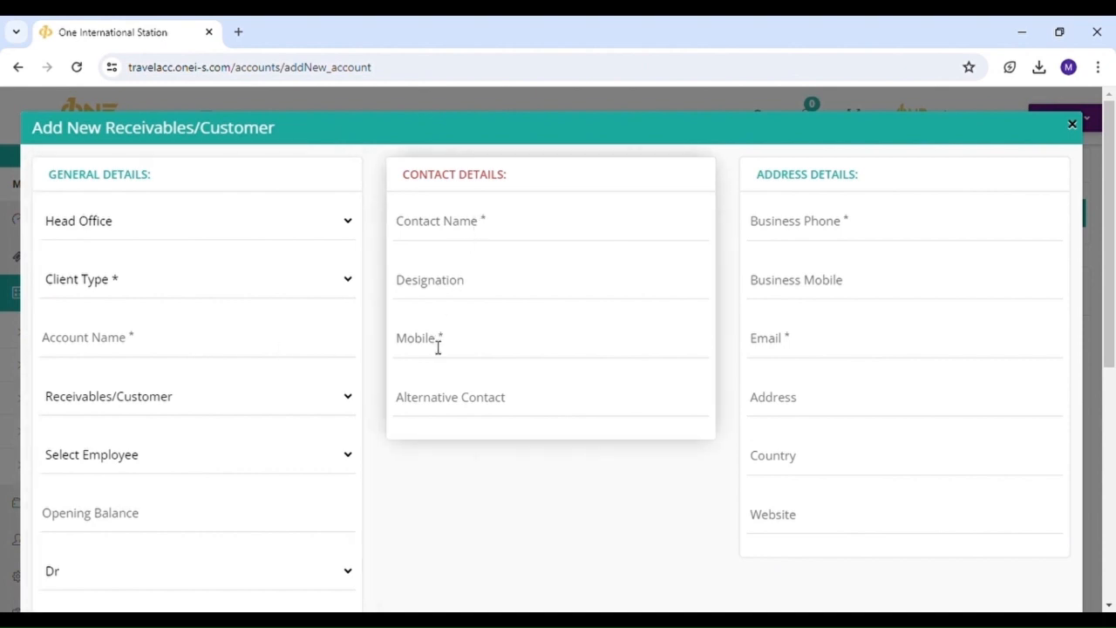
{"action": "left_click", "coordinate": [267, 236]}
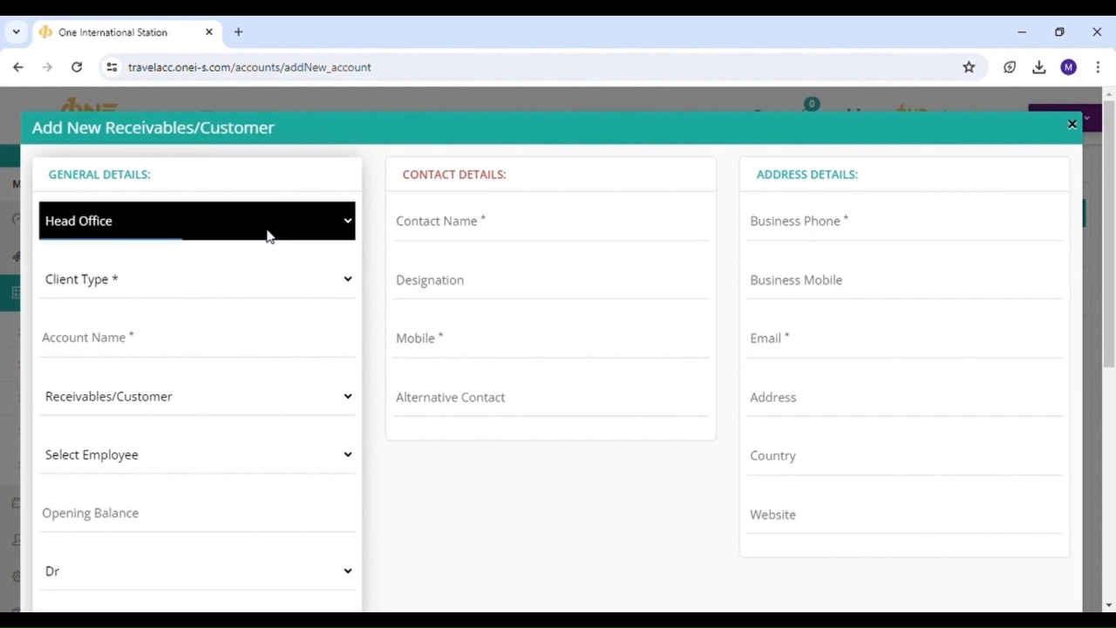
{"action": "left_click", "coordinate": [211, 292]}
{"action": "left_click", "coordinate": [187, 351]}
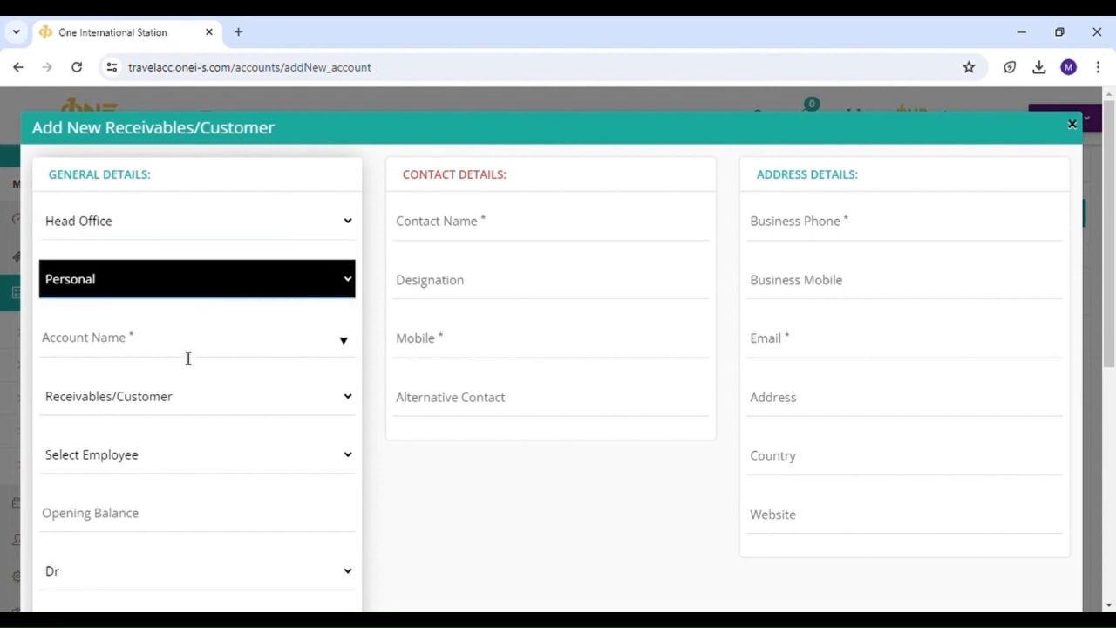
{"action": "left_click", "coordinate": [189, 353]}
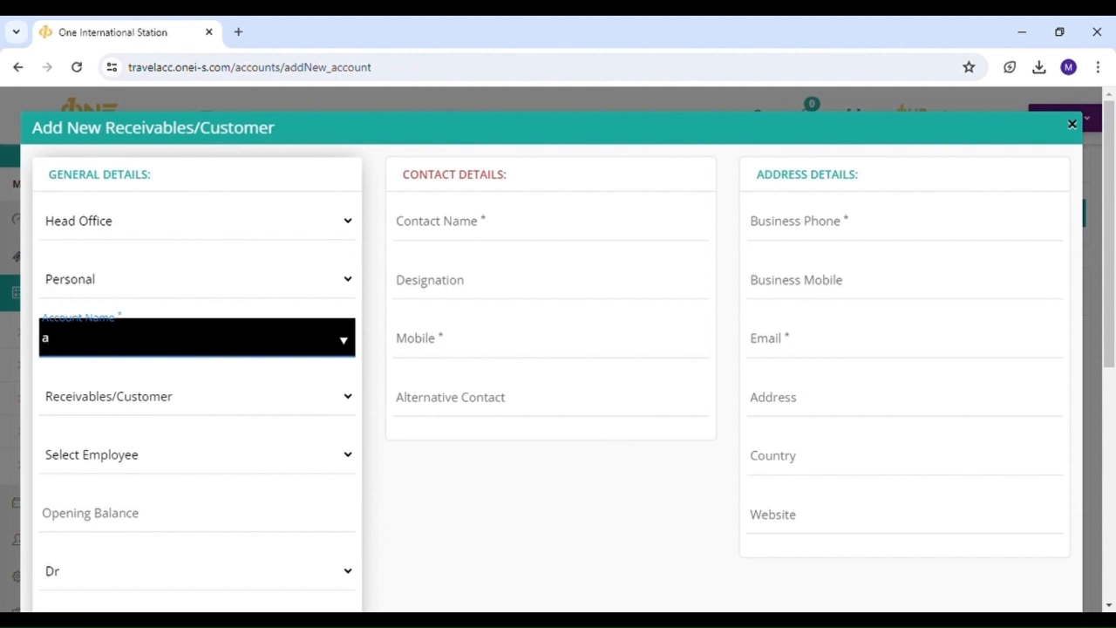
{"action": "type", "text": "abc"}
{"action": "type", "text": " Tre"}
{"action": "type", "text": "vel "}
{"action": "type", "text": "agency"}
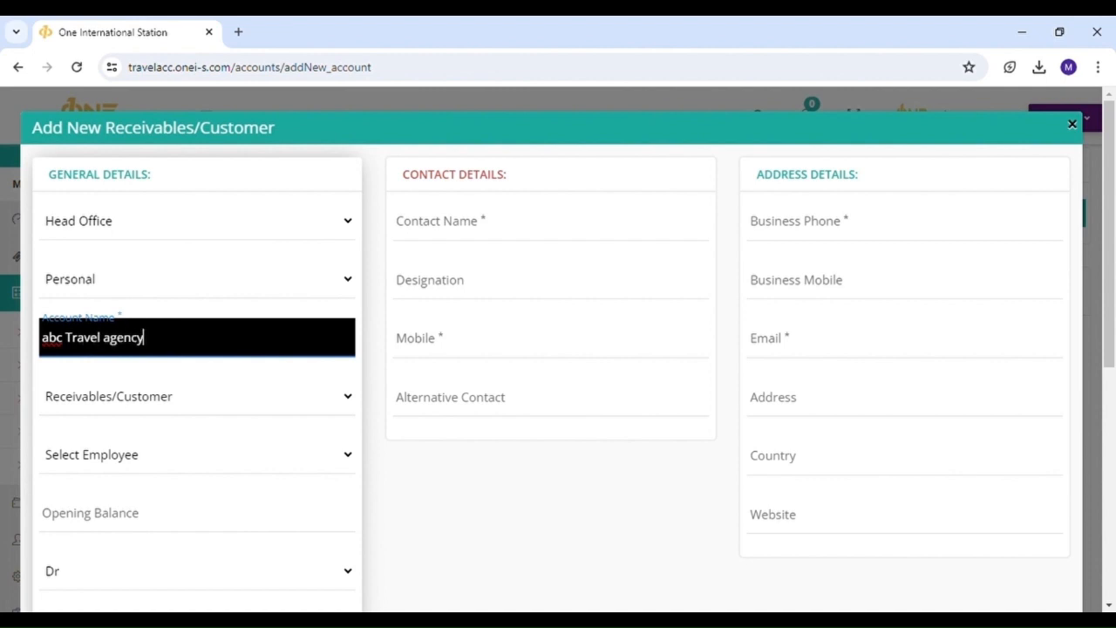
- Assign an employee to the customer and pass the opening balance fields to the contact name
{"action": "scroll", "coordinate": [242, 337], "scroll_direction": "down", "scroll_amount": 1}
{"action": "key", "text": "Tab"}
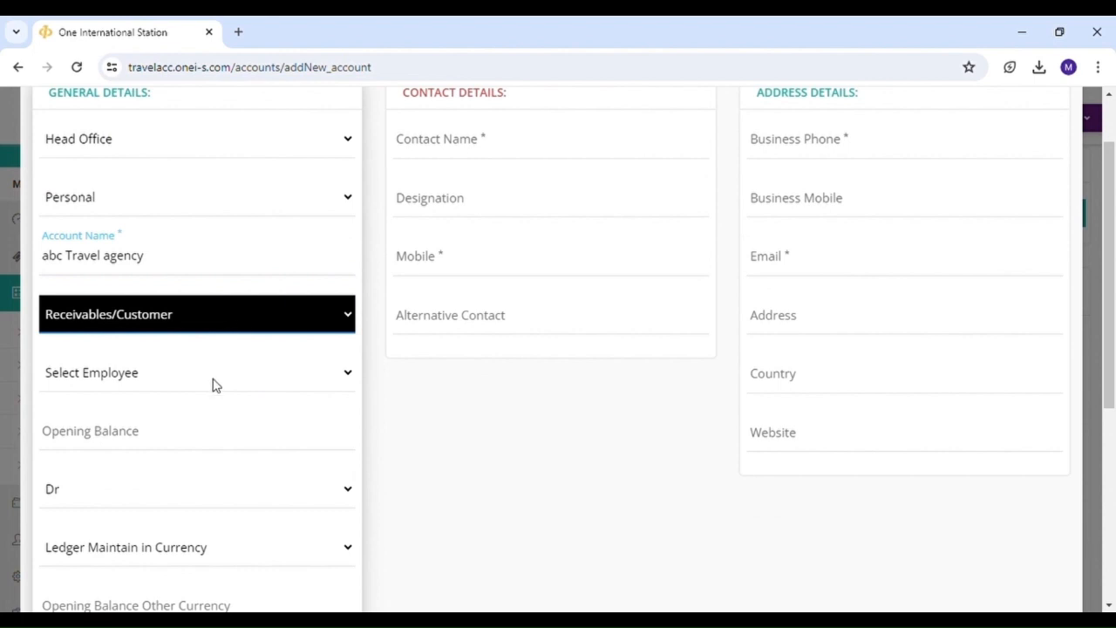
{"action": "key", "text": "Tab"}
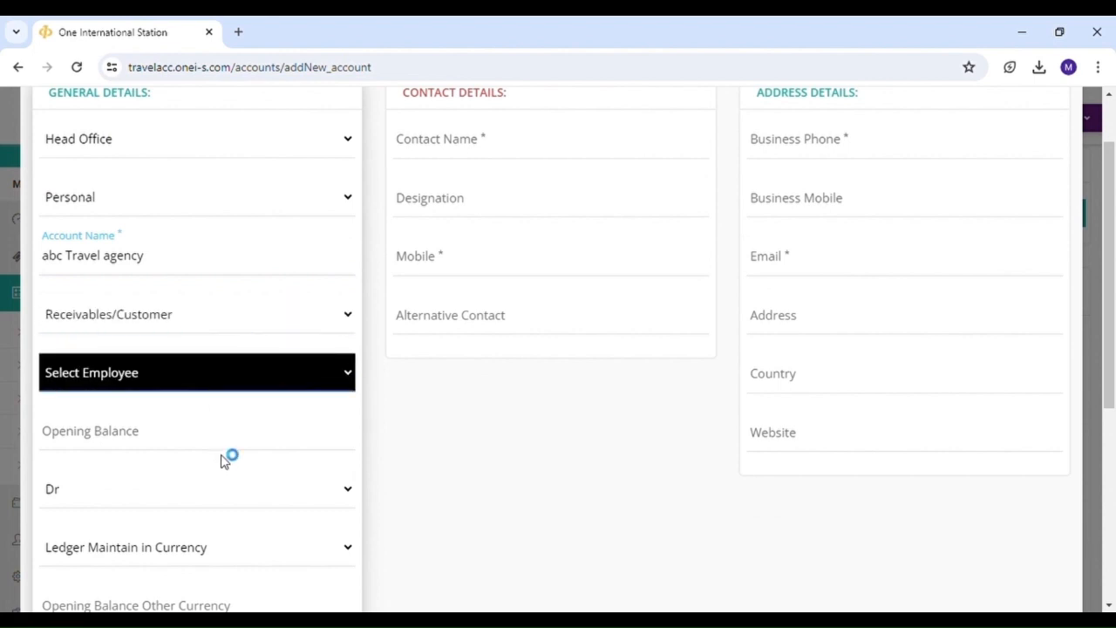
{"action": "key", "text": "Down"}
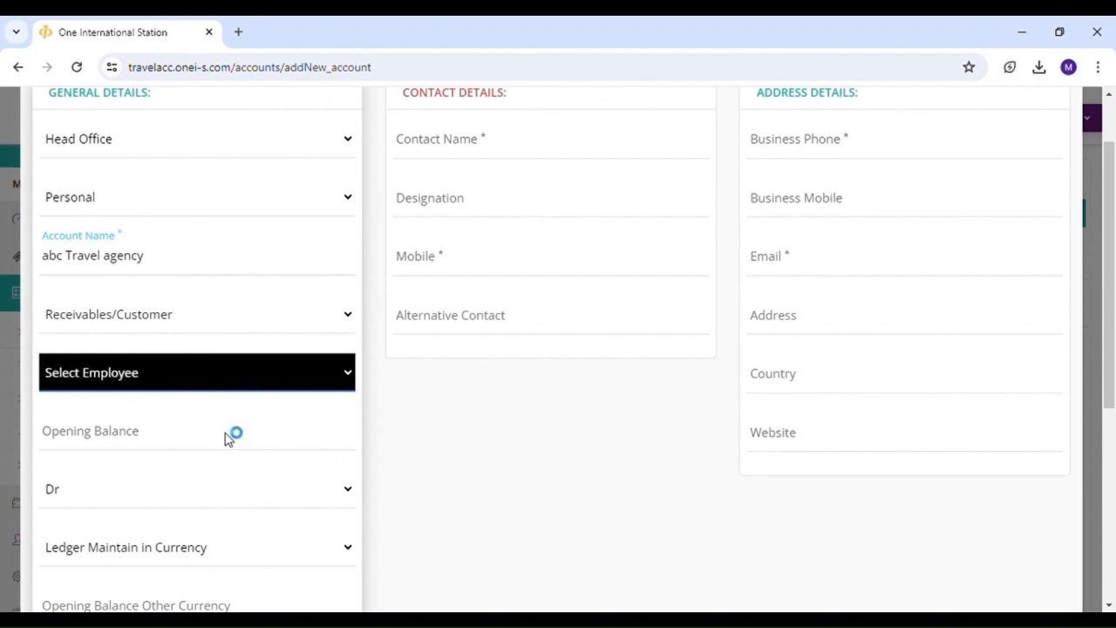
{"action": "left_click", "coordinate": [234, 429]}
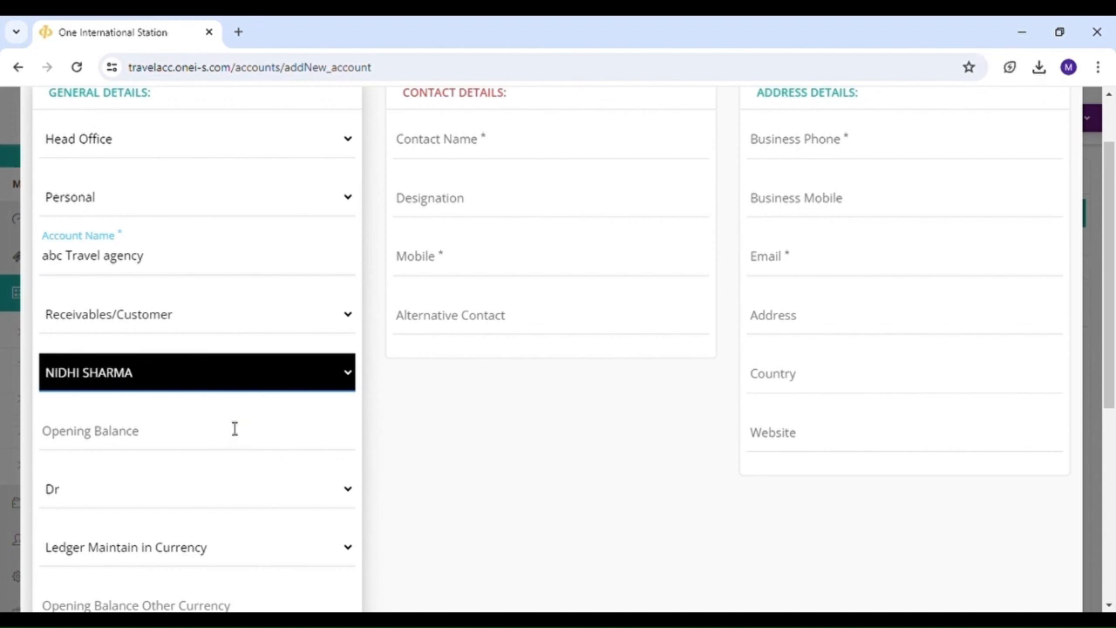
{"action": "scroll", "coordinate": [235, 428], "scroll_direction": "down", "scroll_amount": 1}
{"action": "left_click", "coordinate": [209, 369]}
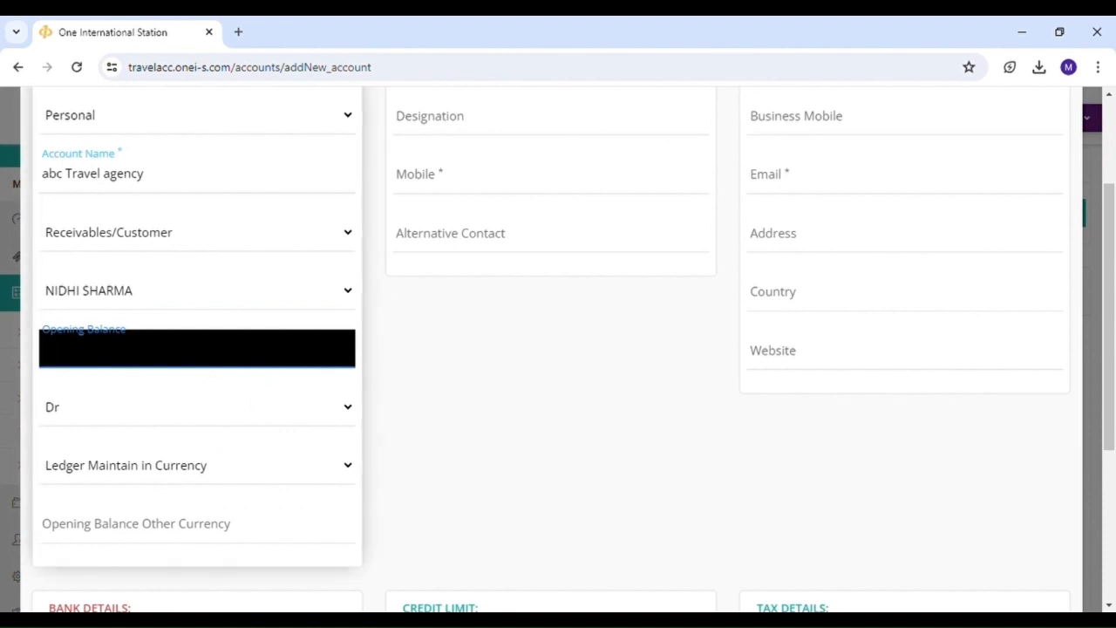
{"action": "key", "text": "Tab"}
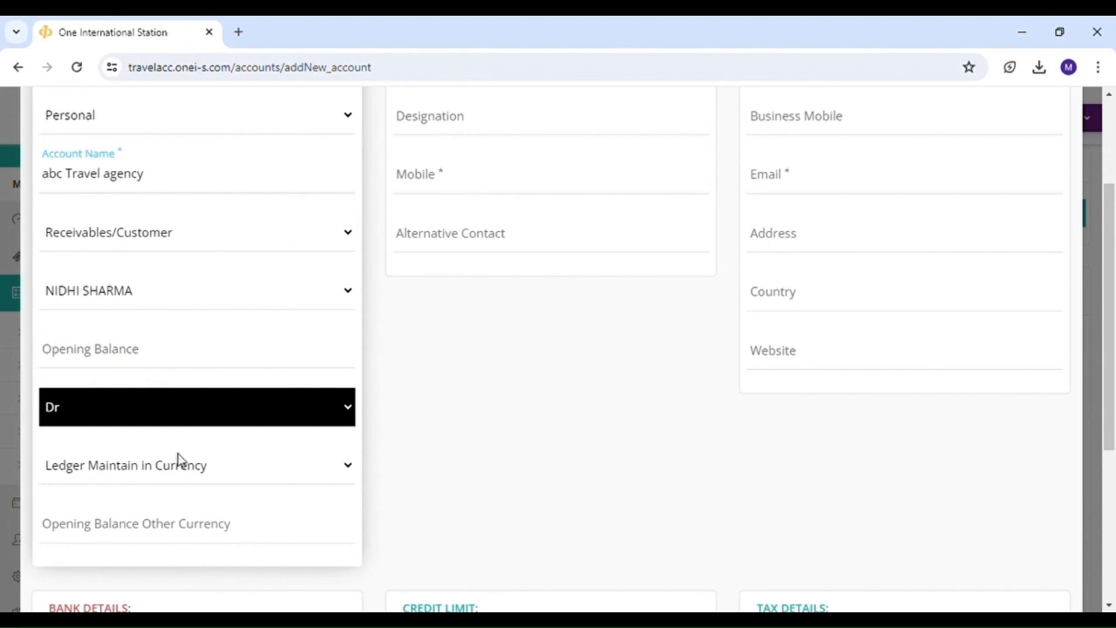
{"action": "scroll", "coordinate": [177, 460], "scroll_direction": "up", "scroll_amount": 2}
{"action": "left_click", "coordinate": [466, 228]}
- Enter the contact person's name, designation Accountant and mobile number
{"action": "type", "text": "xyz"}
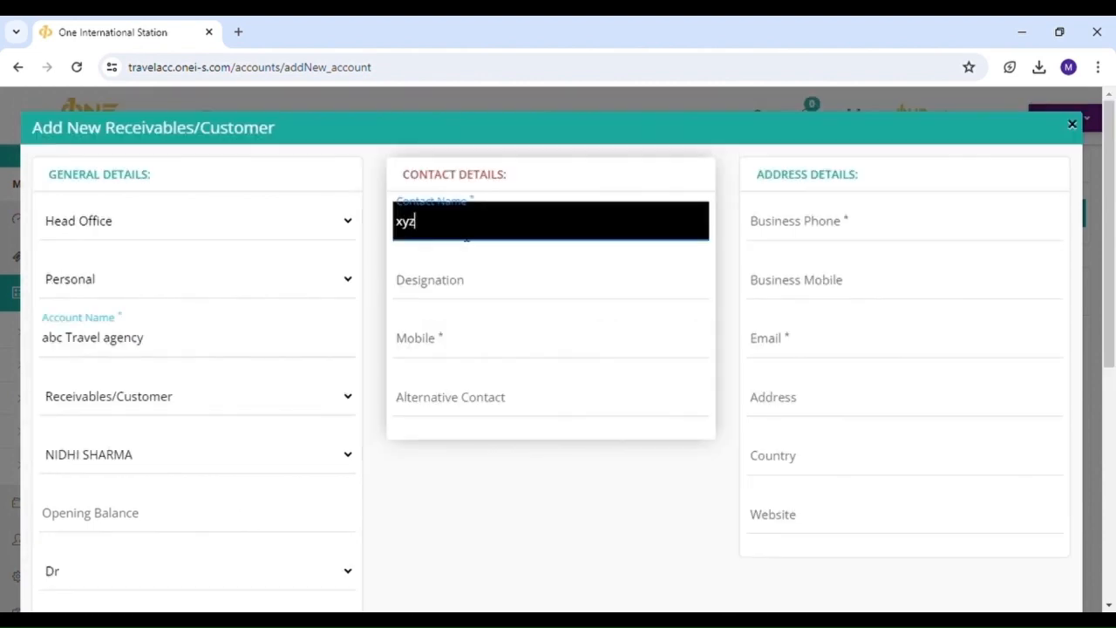
{"action": "key", "text": "Tab"}
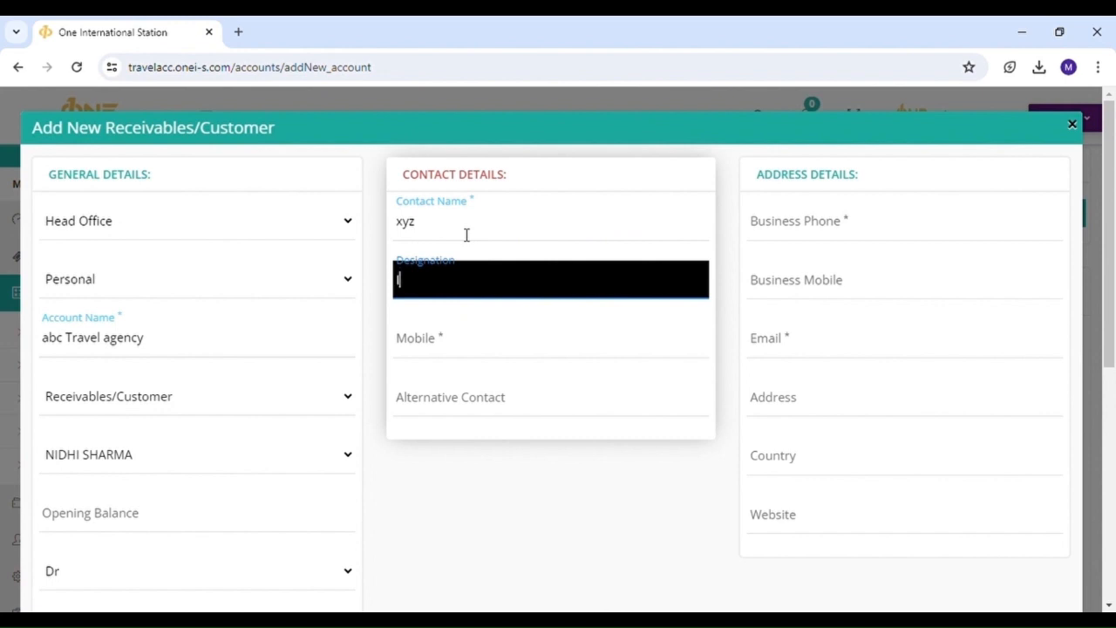
{"action": "type", "text": "Accountant"}
{"action": "key", "text": "Tab"}
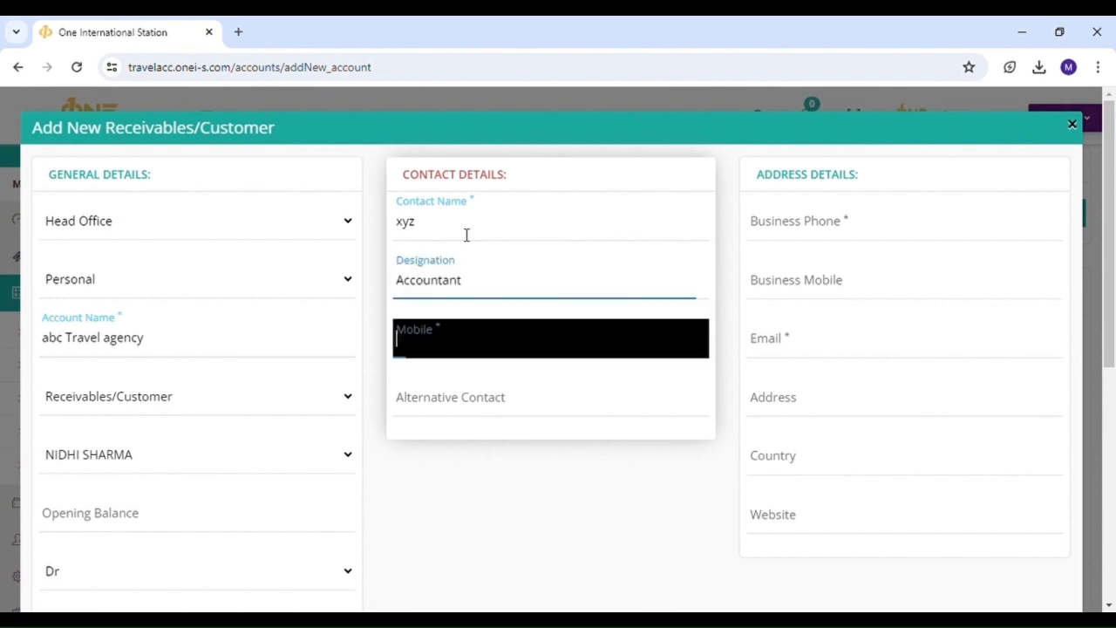
{"action": "type", "text": "23465789"}
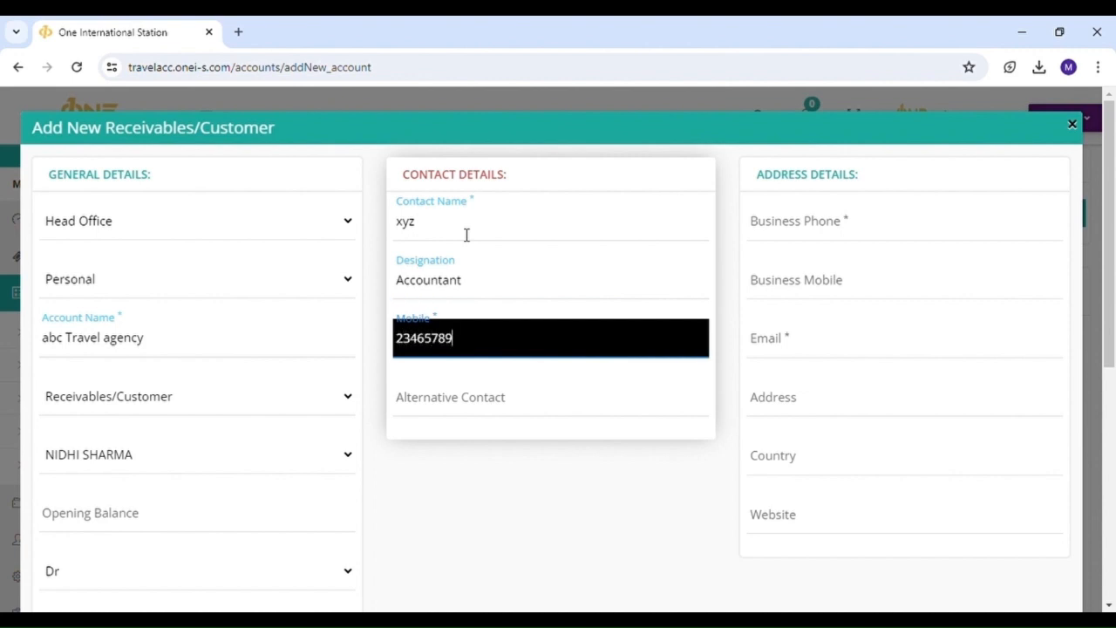
{"action": "key", "text": "Tab"}
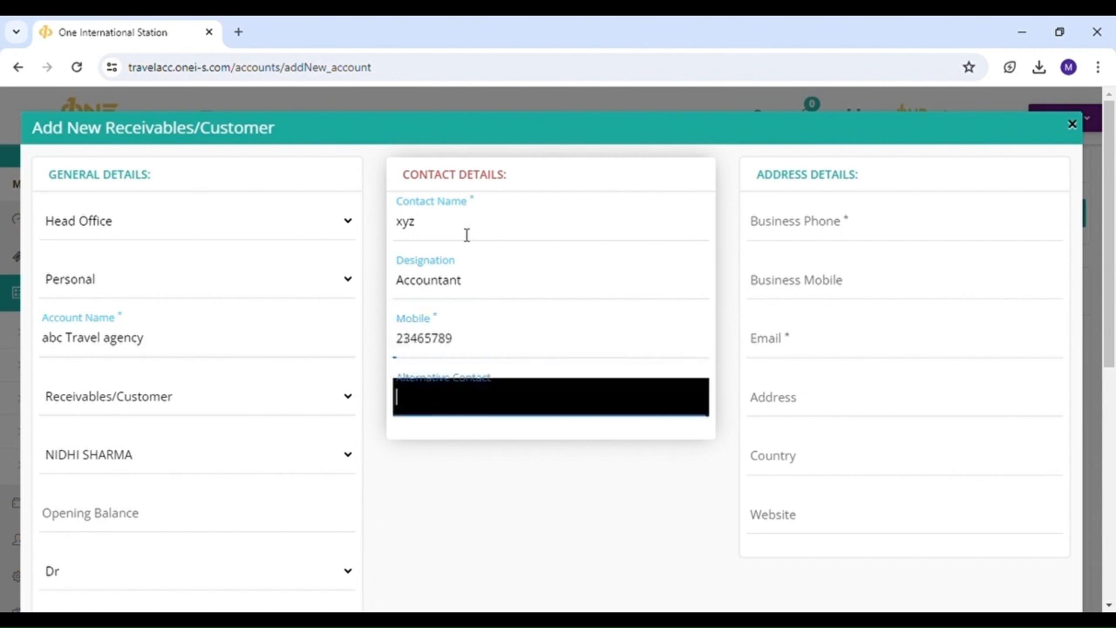
{"action": "left_click", "coordinate": [581, 483]}
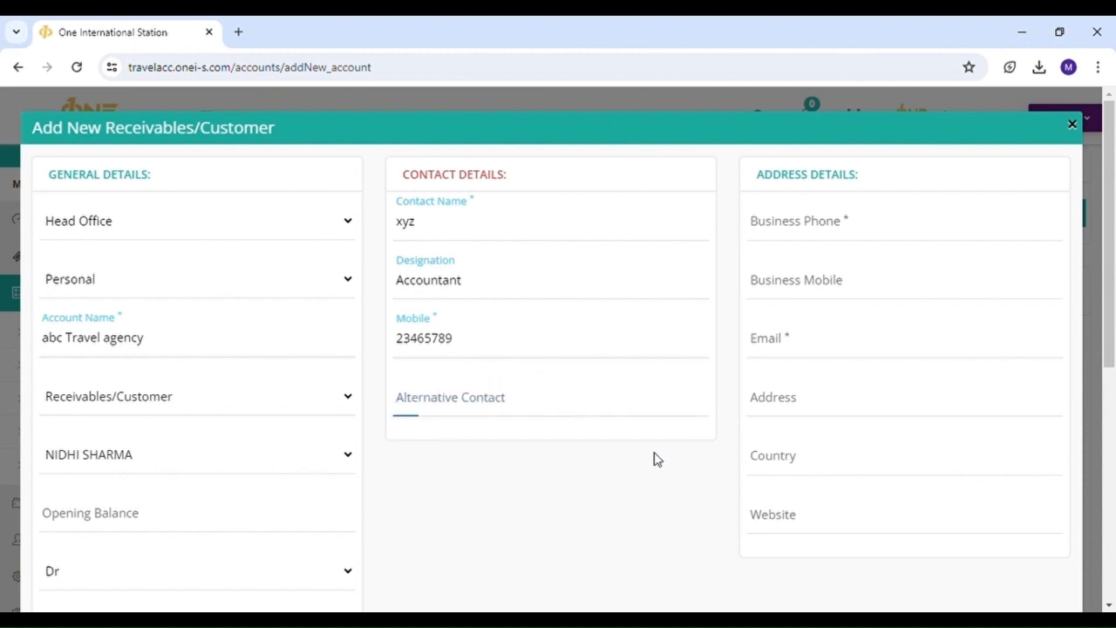
- Enter the customer's business phone and business mobile numbers
{"action": "left_click", "coordinate": [849, 229]}
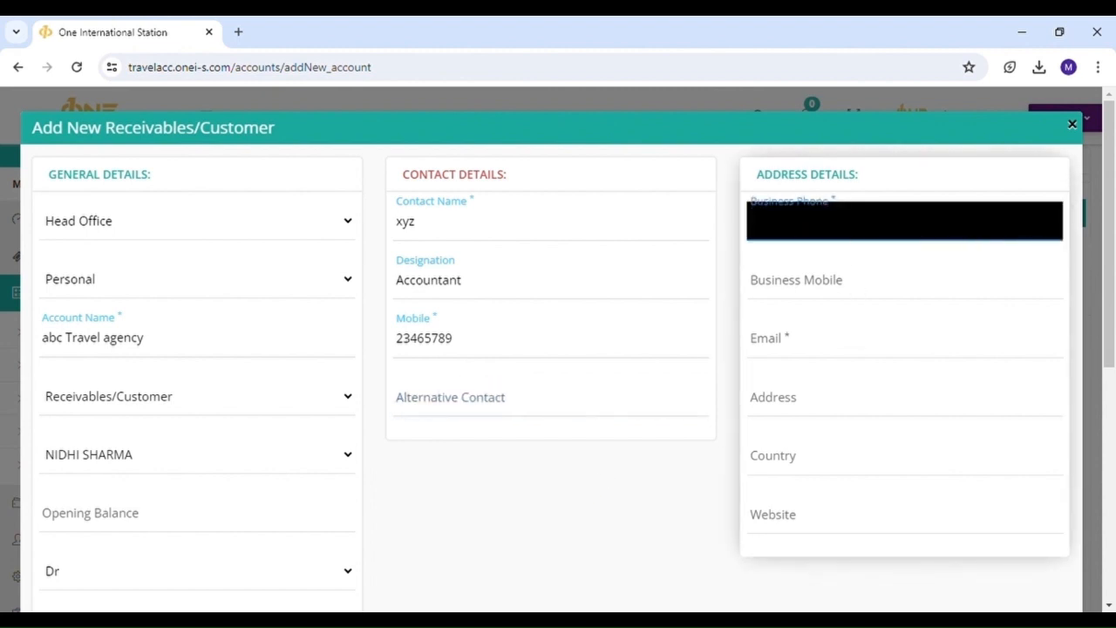
{"action": "type", "text": "3574890"}
{"action": "key", "text": "Tab"}
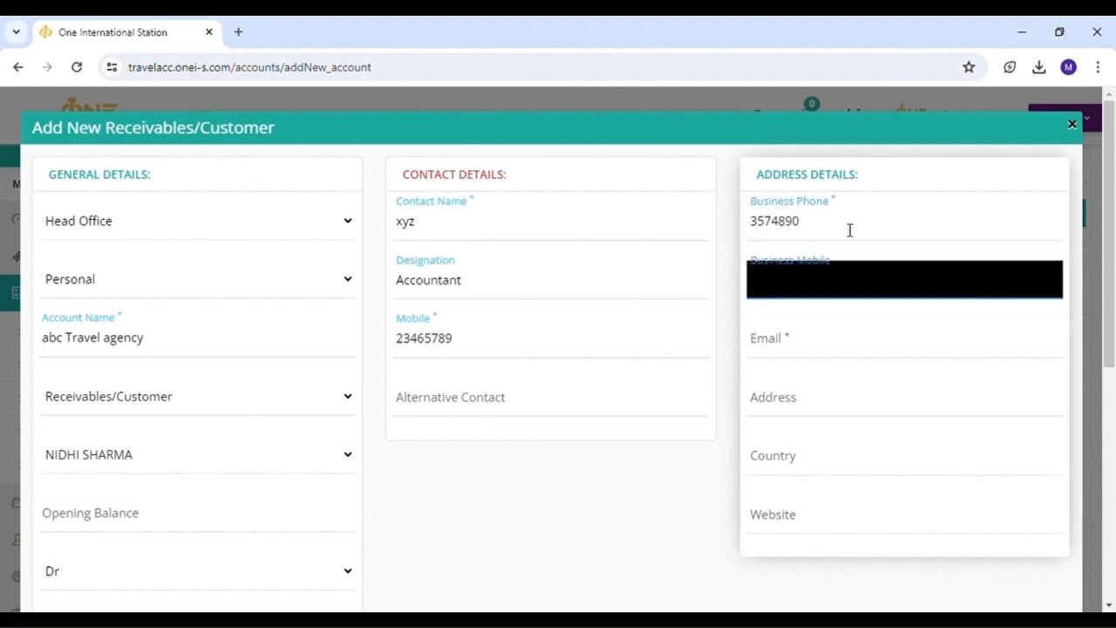
{"action": "type", "text": "7006778"}
{"action": "key", "text": "Tab"}
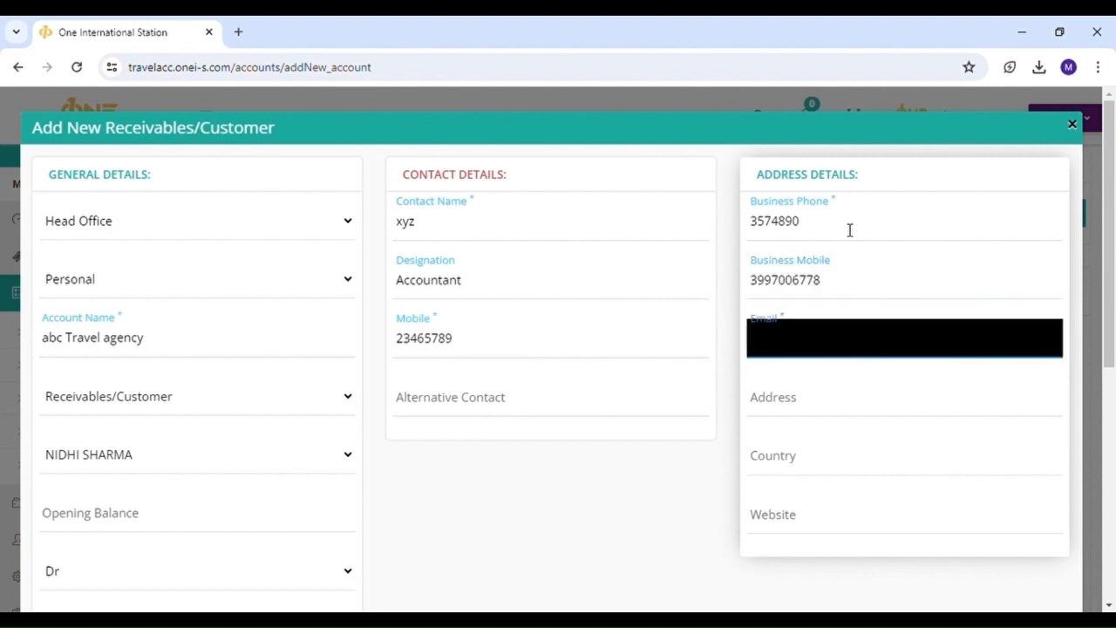
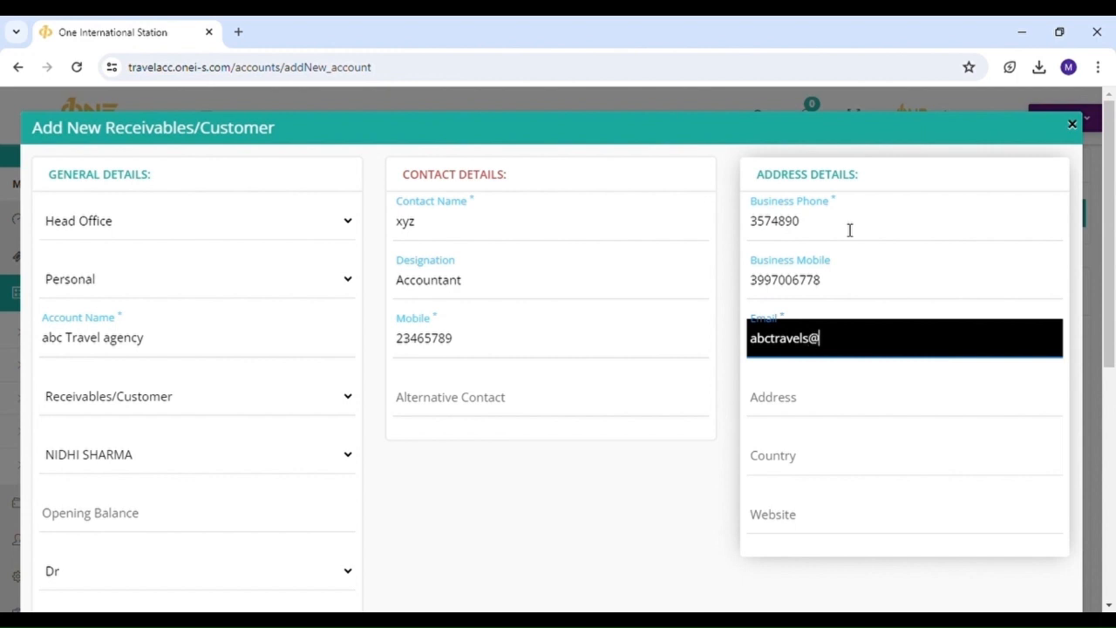
- Fill in the company e-mail, address Muscat and country Oman
{"action": "key", "text": "Tab"}
{"action": "type", "text": "Mu"}
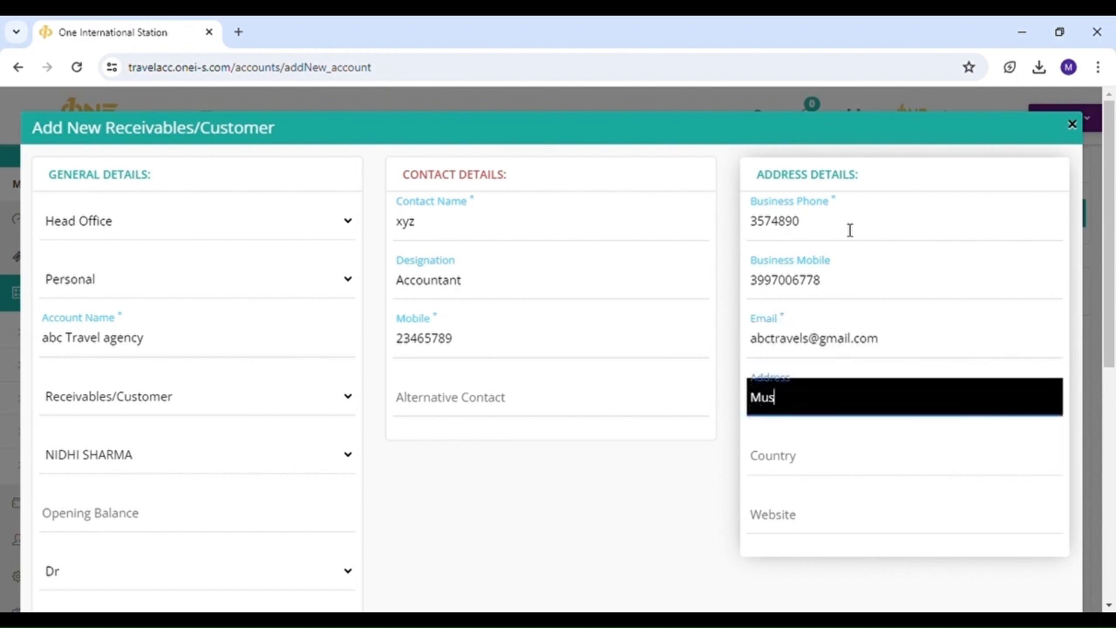
{"action": "key", "text": "Tab"}
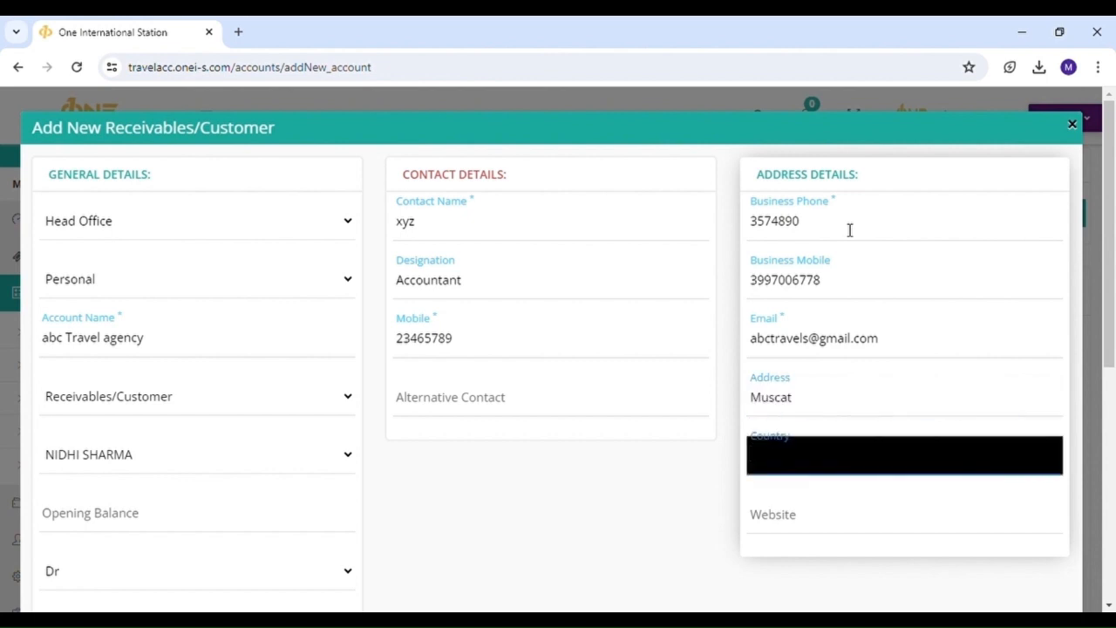
{"action": "type", "text": "Oman"}
{"action": "key", "text": "Tab"}
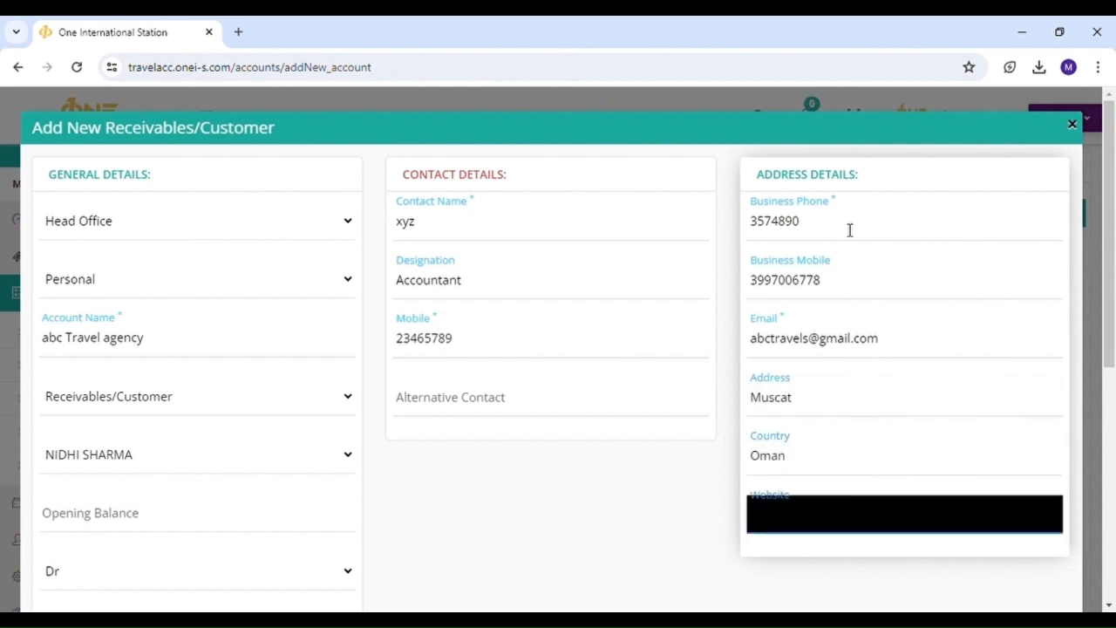
{"action": "scroll", "coordinate": [837, 322], "scroll_direction": "down", "scroll_amount": 5}
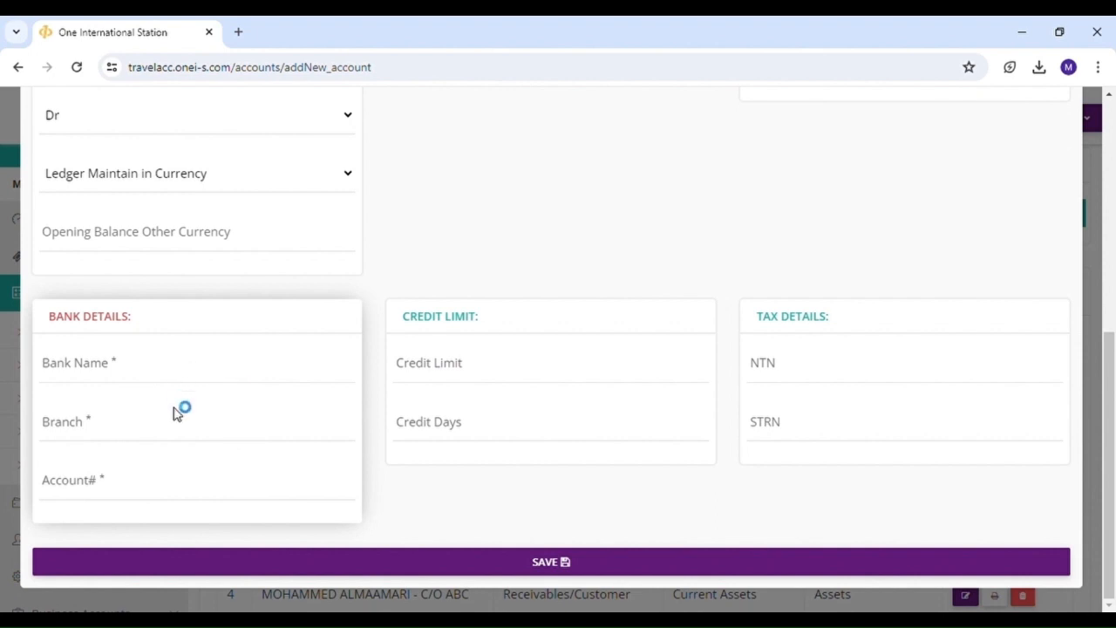
- Set a 500000 credit limit and save the abc Travel agency customer
{"action": "left_click", "coordinate": [456, 363]}
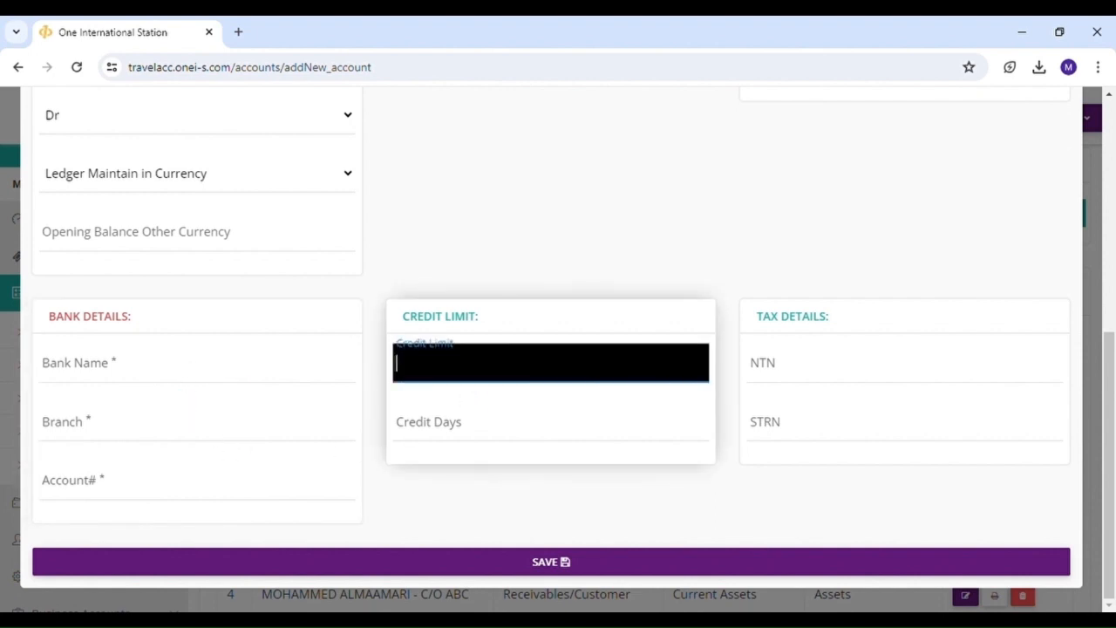
{"action": "type", "text": "500000"}
{"action": "left_click", "coordinate": [498, 398]}
{"action": "left_click", "coordinate": [593, 493]}
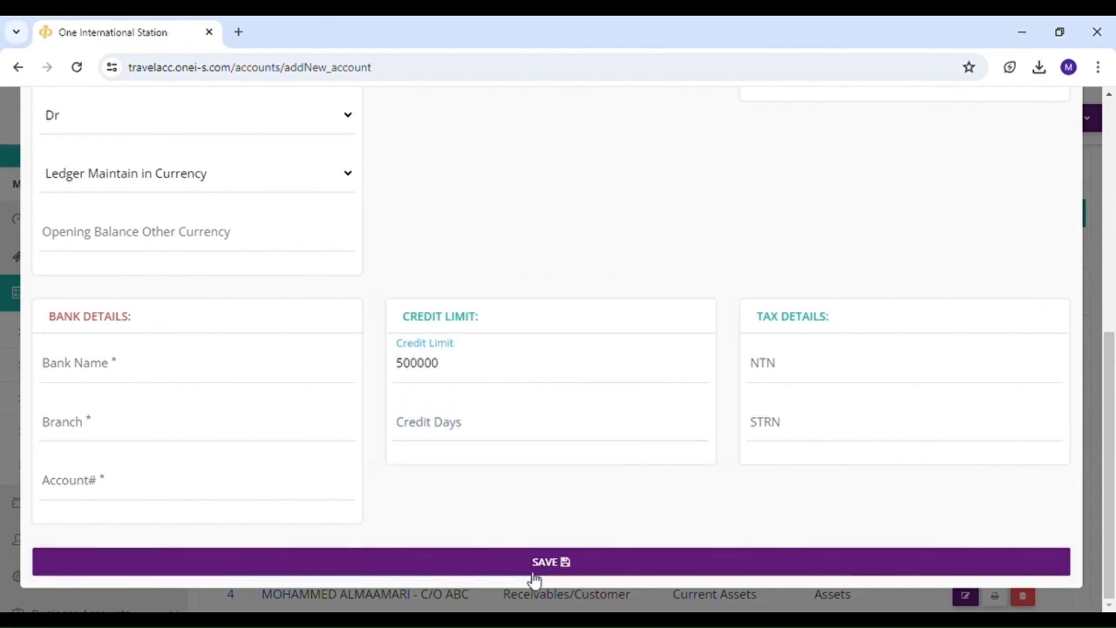
{"action": "left_click", "coordinate": [559, 564]}
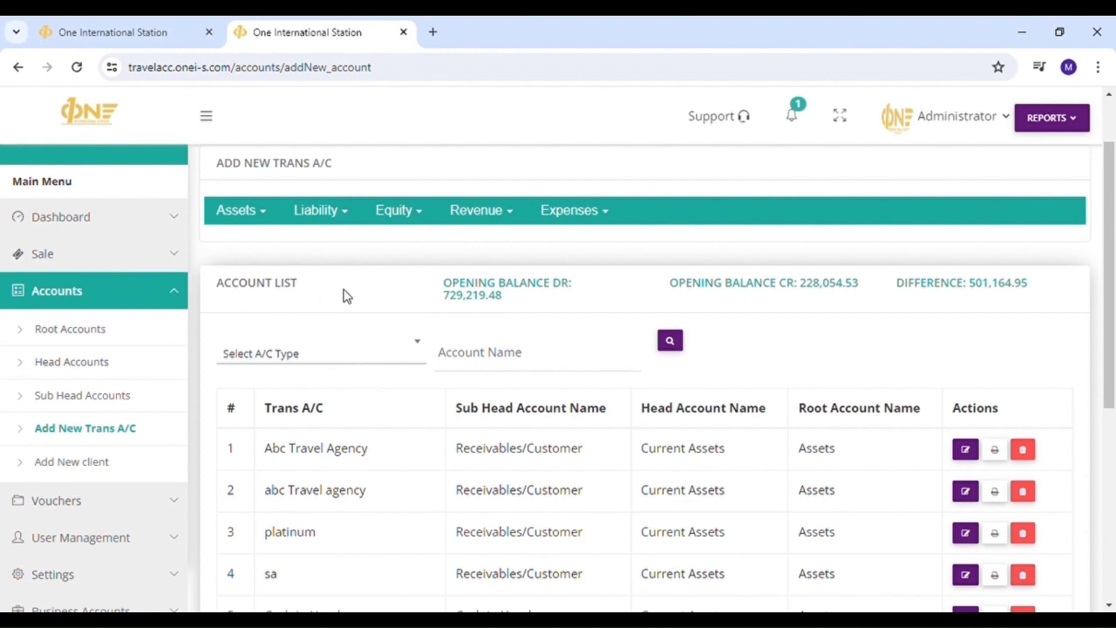
- Start a new Receivables/Customer account and choose WALK-IN CUSTOMERS as its name
{"action": "left_click", "coordinate": [252, 210]}
{"action": "mouse_move", "coordinate": [259, 241]}
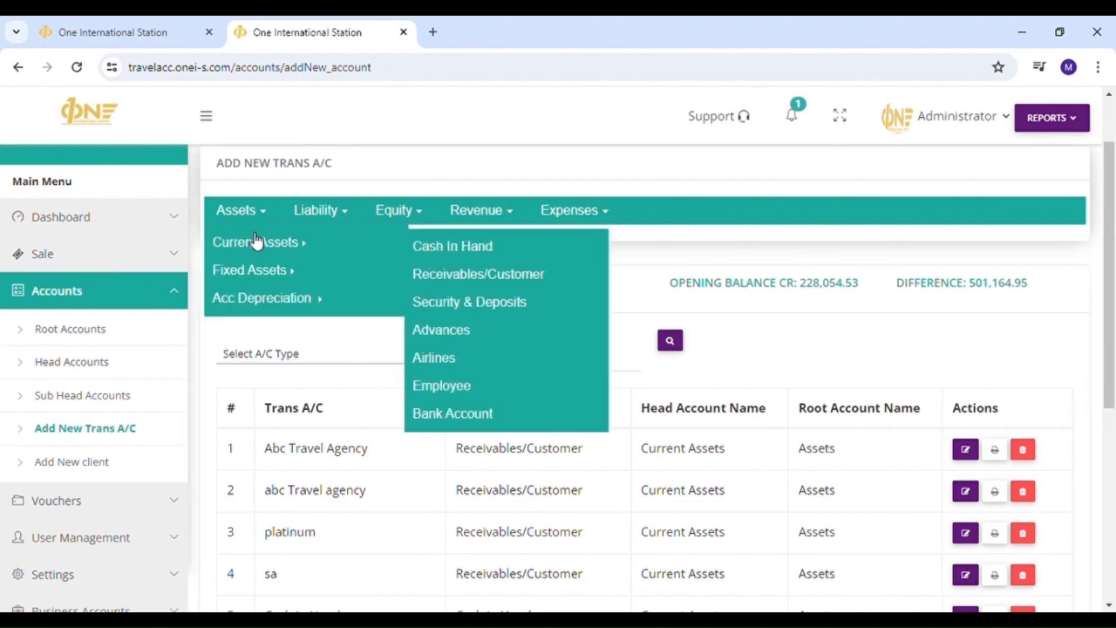
{"action": "left_click", "coordinate": [446, 274]}
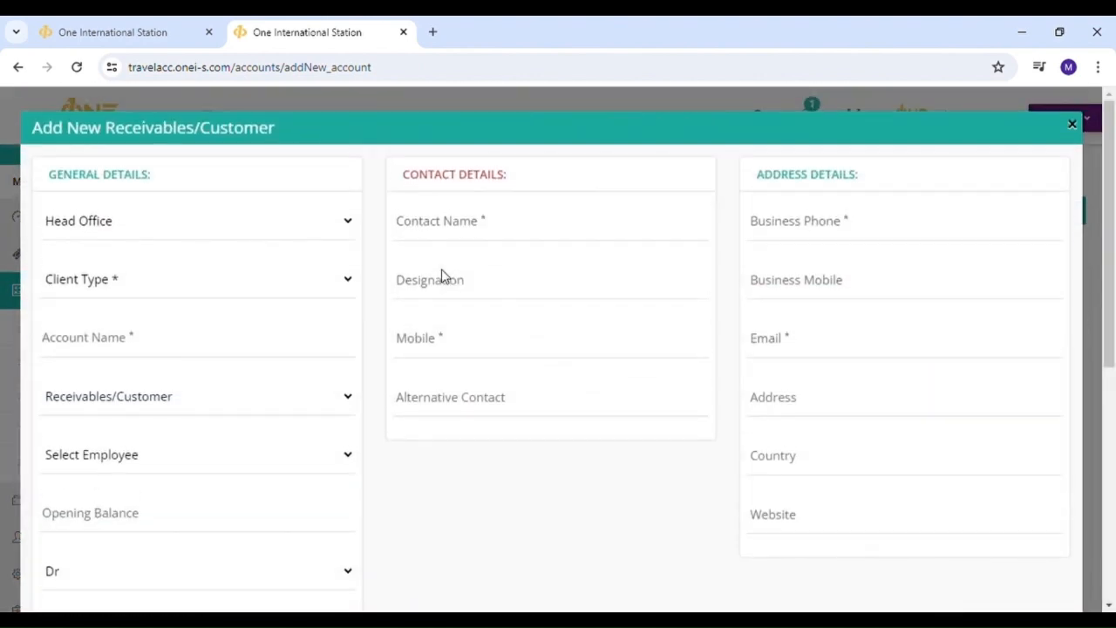
{"action": "left_click", "coordinate": [200, 338]}
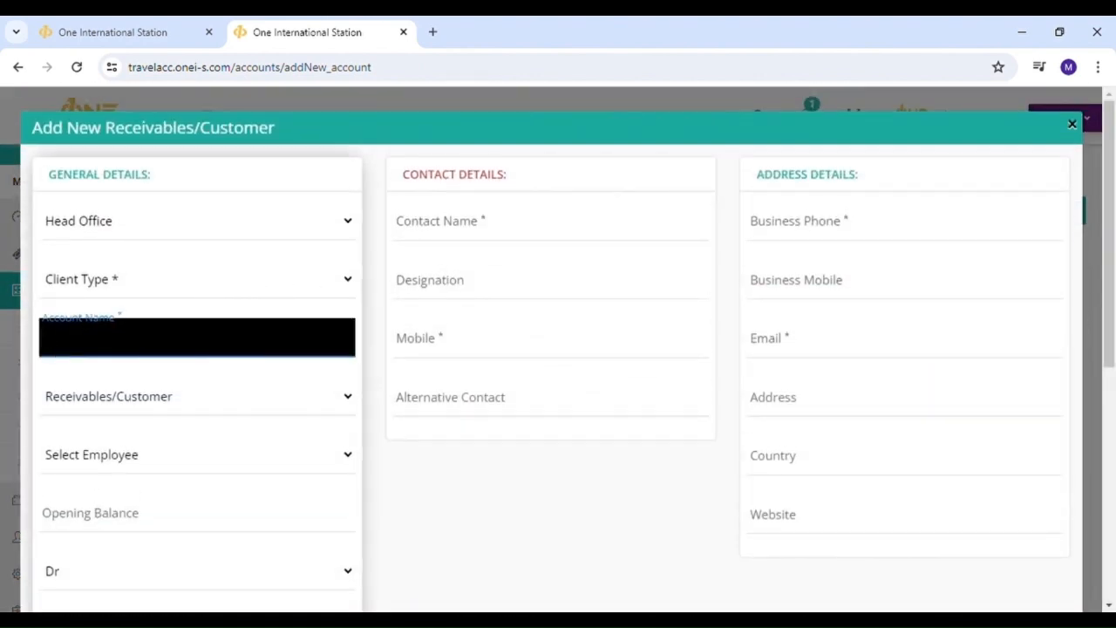
{"action": "type", "text": "walk"}
{"action": "key", "text": "Left"}
{"action": "left_click", "coordinate": [205, 381]}
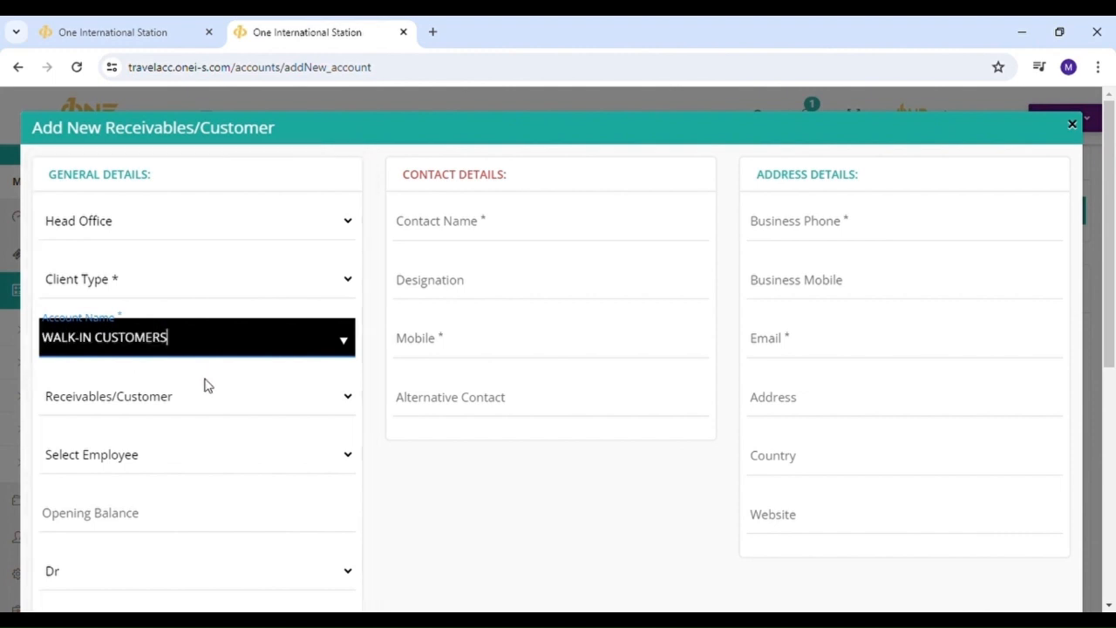
- Enter a 100000000 credit limit, then close the form without saving
{"action": "scroll", "coordinate": [582, 431], "scroll_direction": "down", "scroll_amount": 1}
{"action": "scroll", "coordinate": [584, 435], "scroll_direction": "down", "scroll_amount": 4}
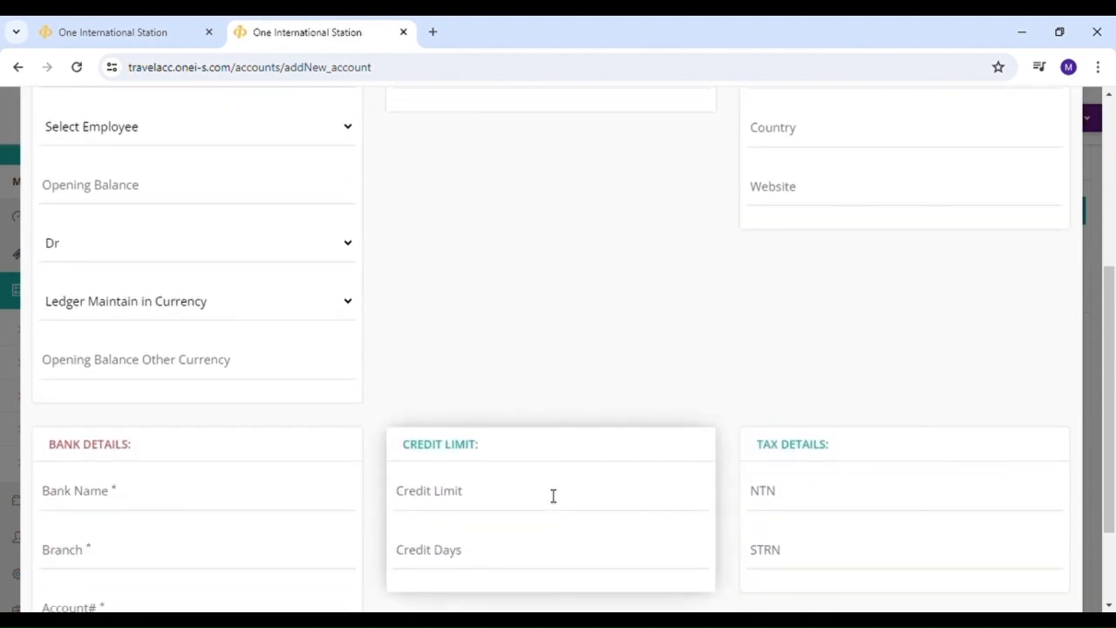
{"action": "left_click", "coordinate": [553, 495]}
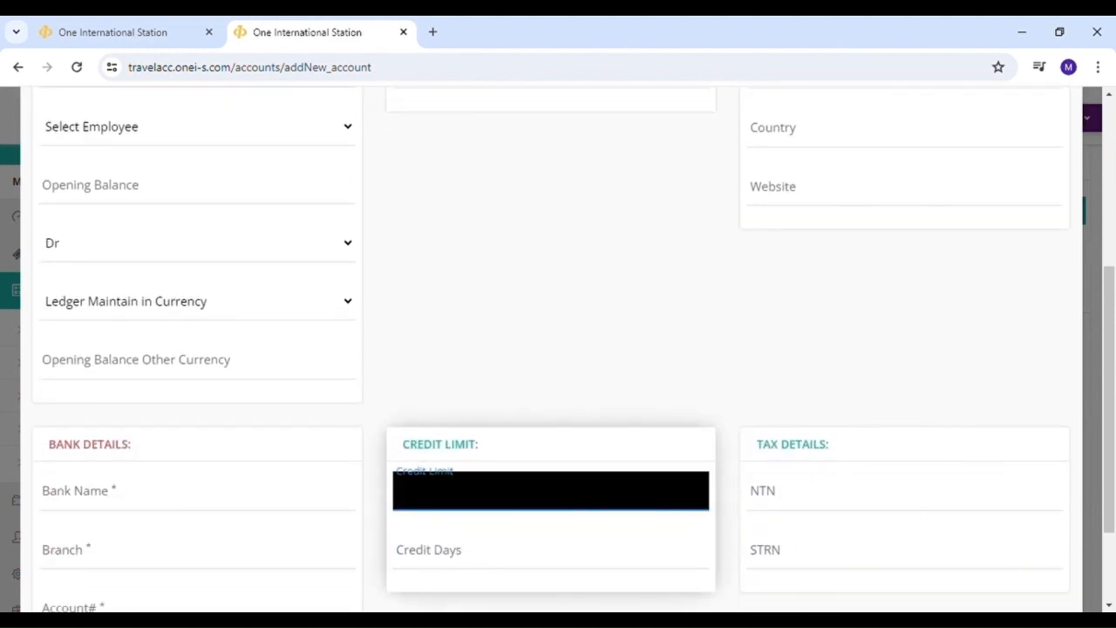
{"action": "type", "text": "100000000"}
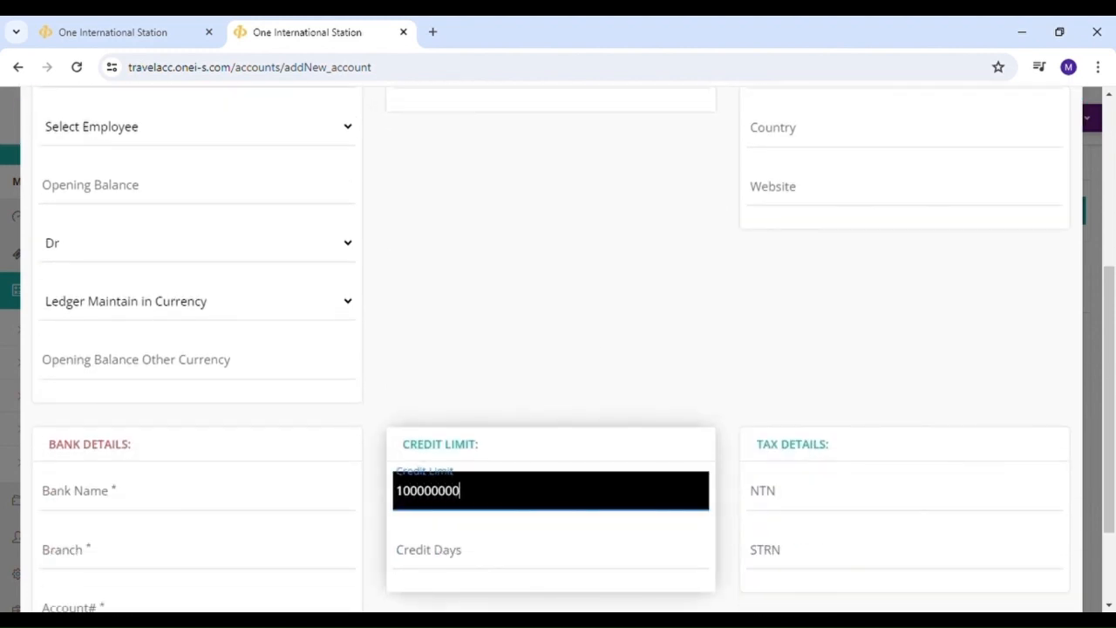
{"action": "left_click", "coordinate": [715, 376]}
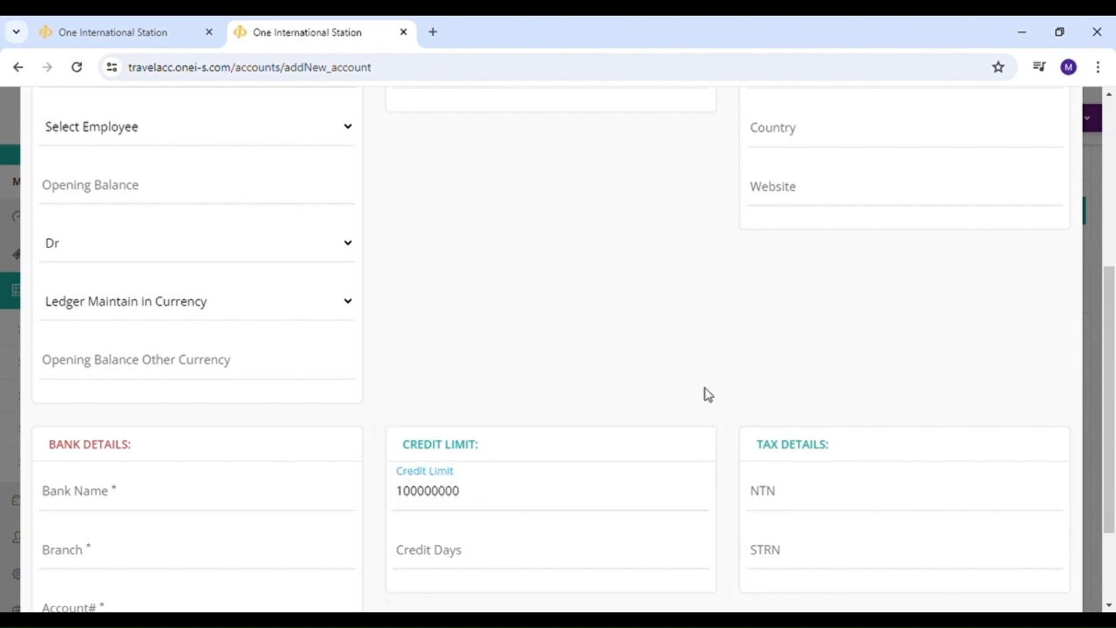
{"action": "scroll", "coordinate": [678, 479], "scroll_direction": "down", "scroll_amount": 1}
{"action": "scroll", "coordinate": [677, 479], "scroll_direction": "up", "scroll_amount": 2}
{"action": "scroll", "coordinate": [671, 479], "scroll_direction": "down", "scroll_amount": 3}
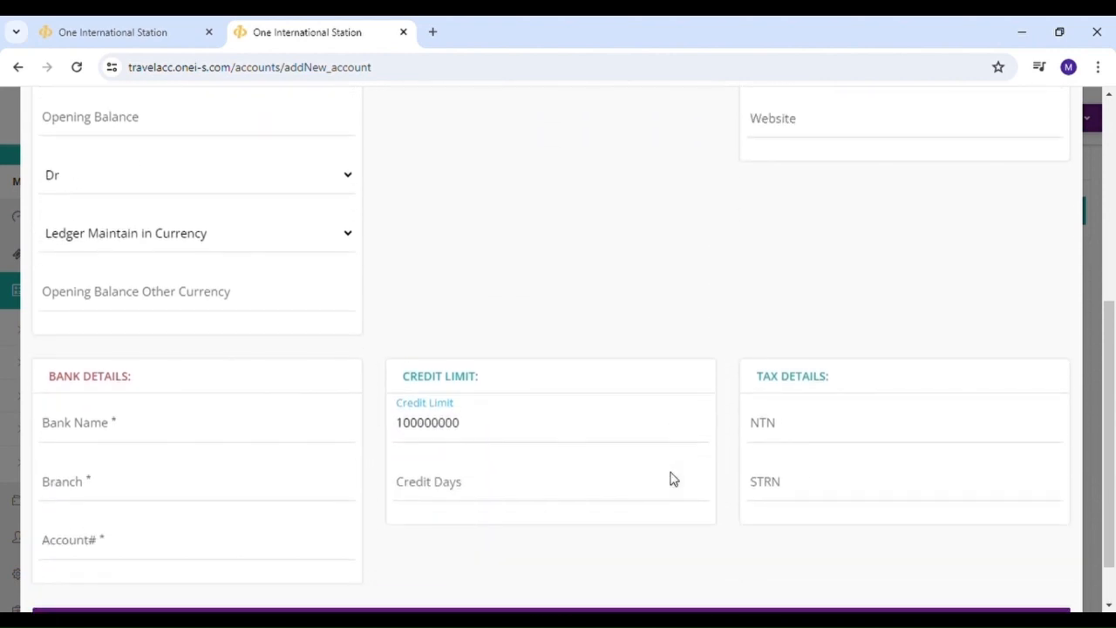
{"action": "left_click", "coordinate": [625, 571]}
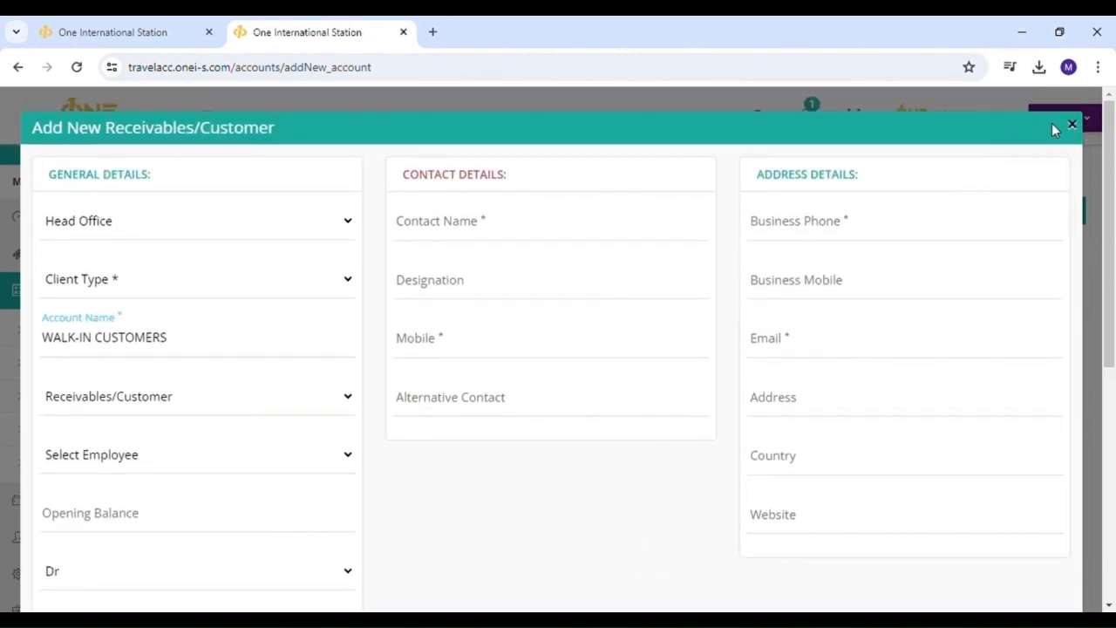
{"action": "left_click", "coordinate": [1072, 127]}
- Briefly open and close the Add New Employee form, then reopen the Assets categories
{"action": "left_click", "coordinate": [248, 215]}
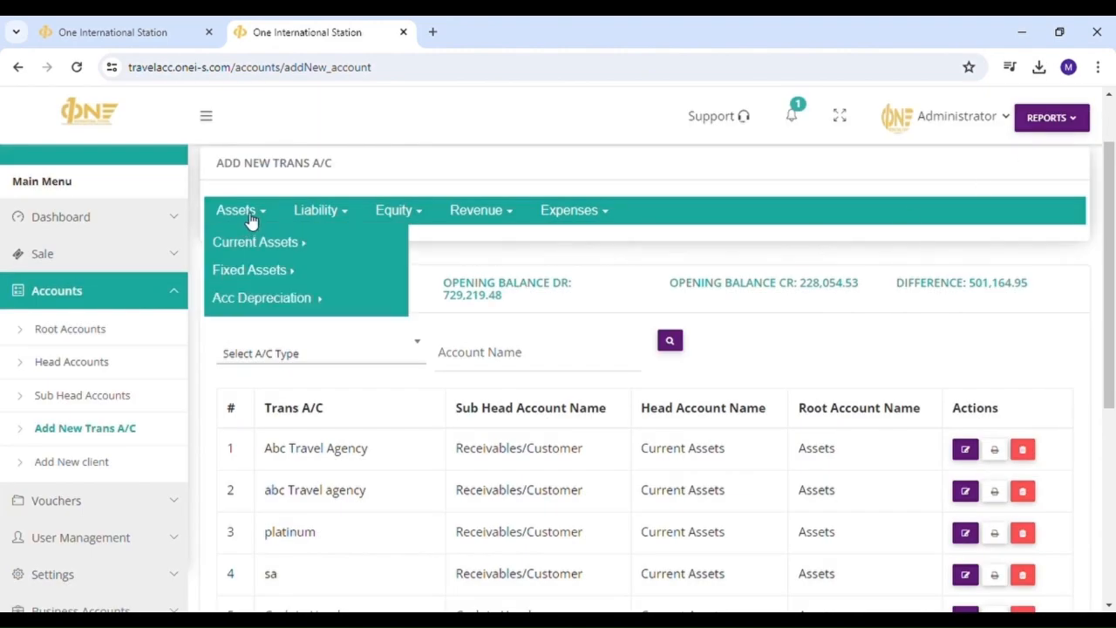
{"action": "mouse_move", "coordinate": [252, 243]}
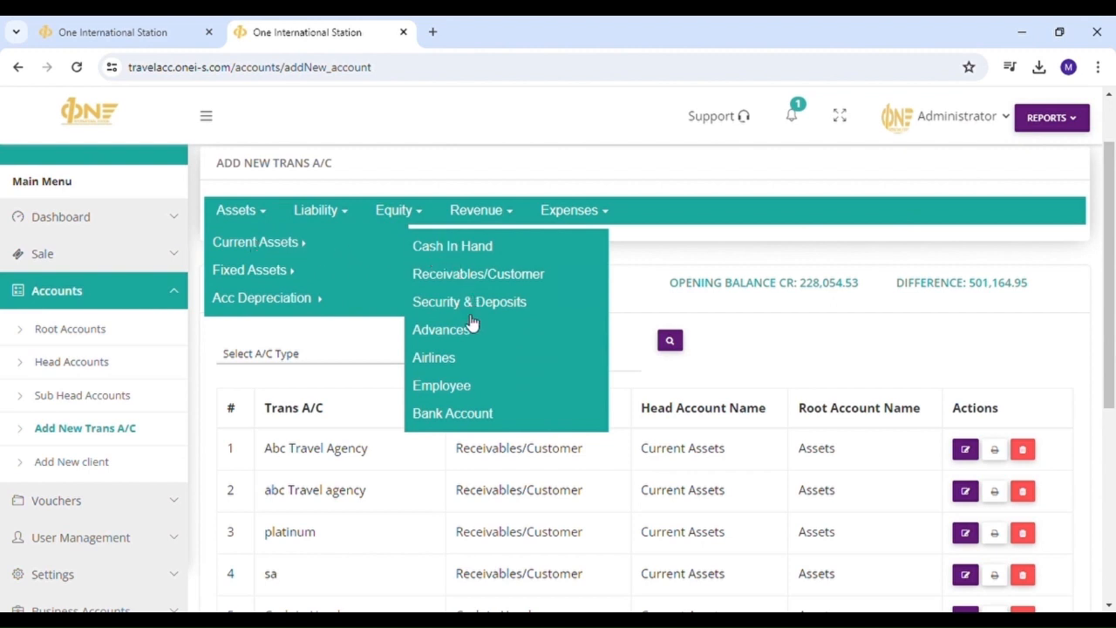
{"action": "left_click", "coordinate": [524, 387]}
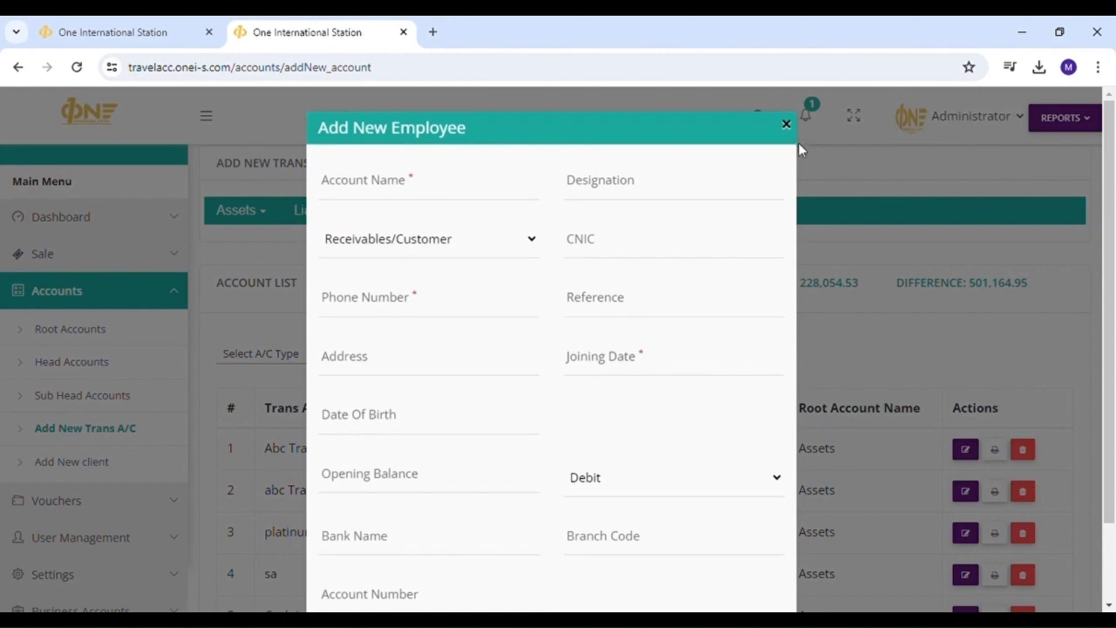
{"action": "left_click", "coordinate": [794, 139]}
{"action": "left_click", "coordinate": [248, 211]}
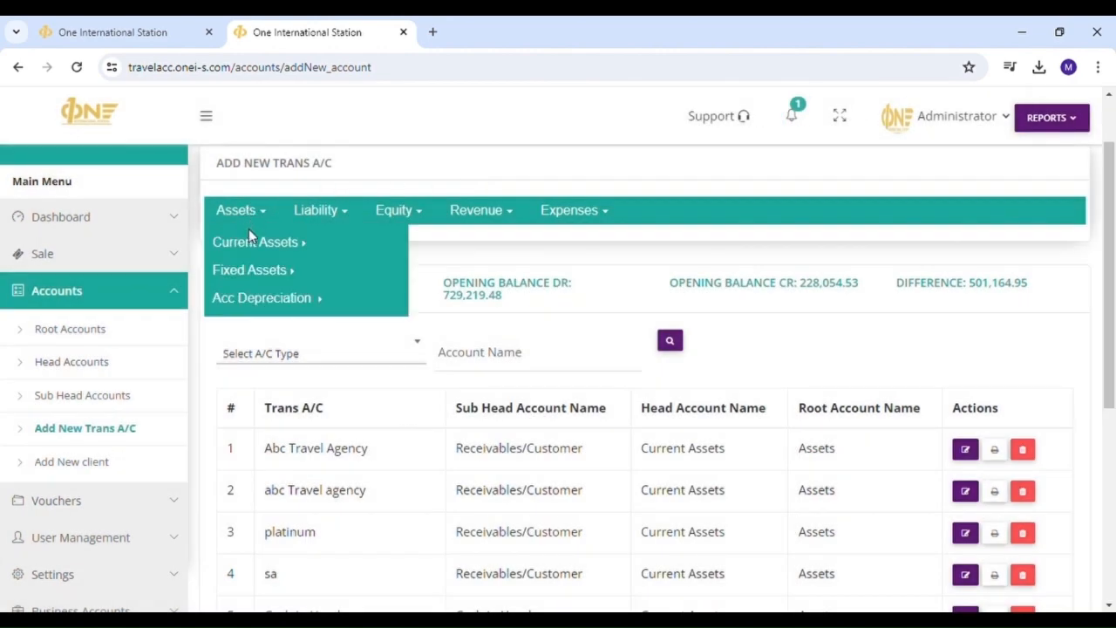
{"action": "mouse_move", "coordinate": [242, 209]}
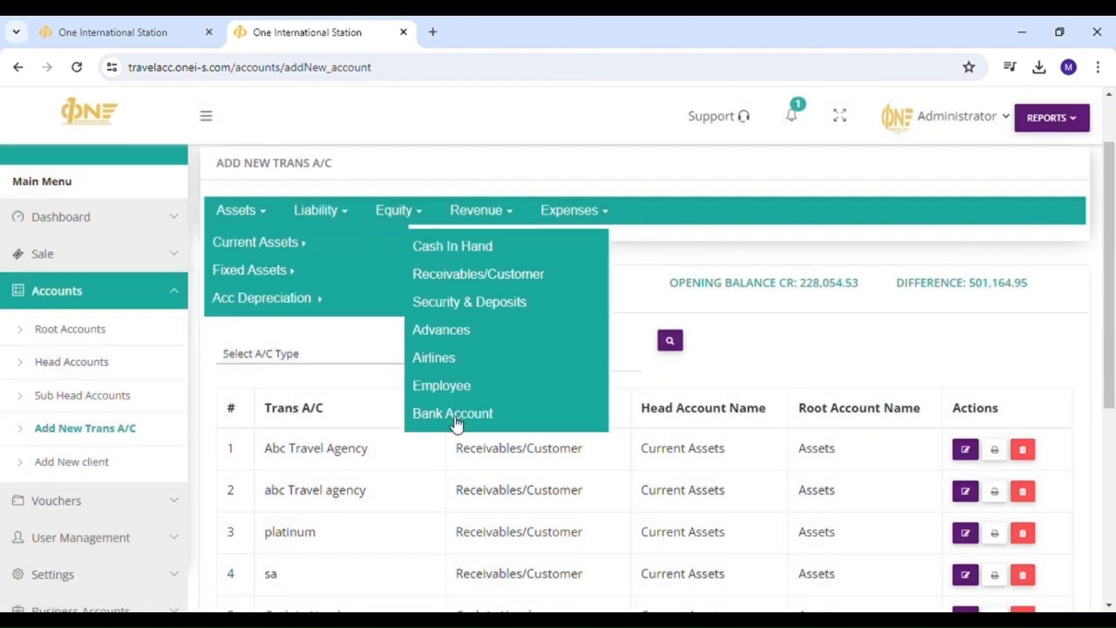
- Start a new bank account named Bank Muscat followed by its account number
{"action": "left_click", "coordinate": [540, 415]}
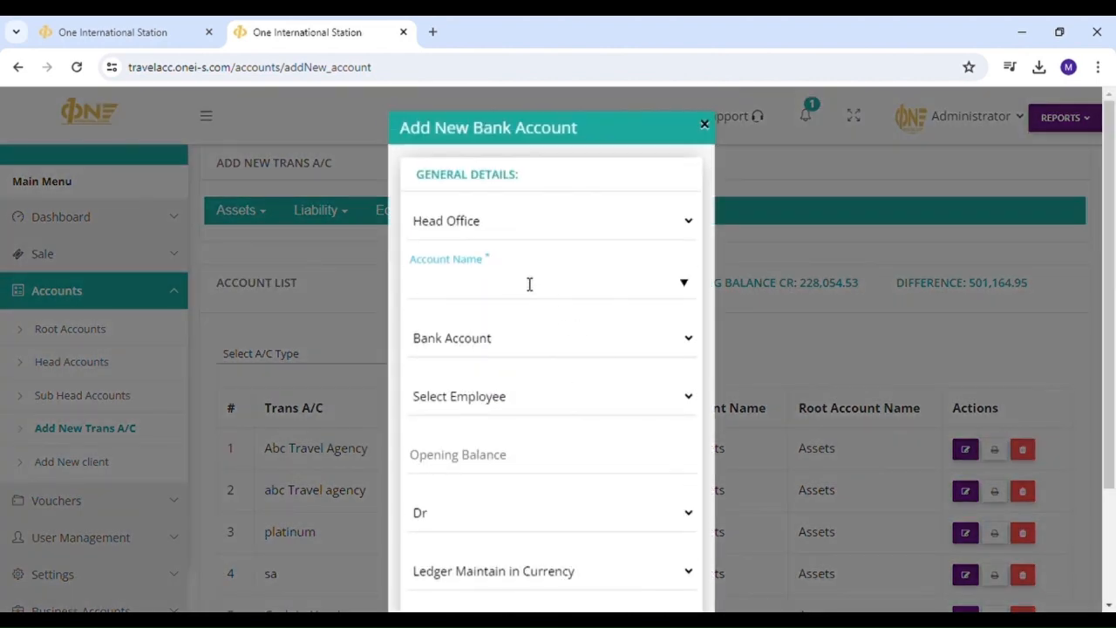
{"action": "scroll", "coordinate": [568, 269], "scroll_direction": "down", "scroll_amount": 1}
{"action": "scroll", "coordinate": [564, 277], "scroll_direction": "up", "scroll_amount": 1}
{"action": "left_click", "coordinate": [558, 297]}
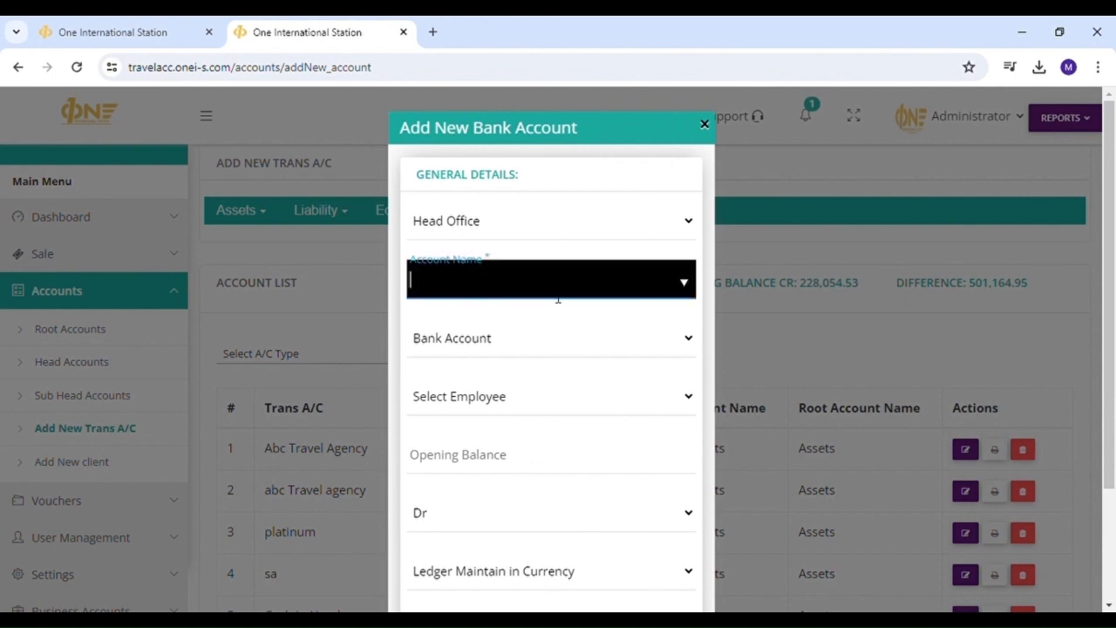
{"action": "left_click", "coordinate": [543, 219]}
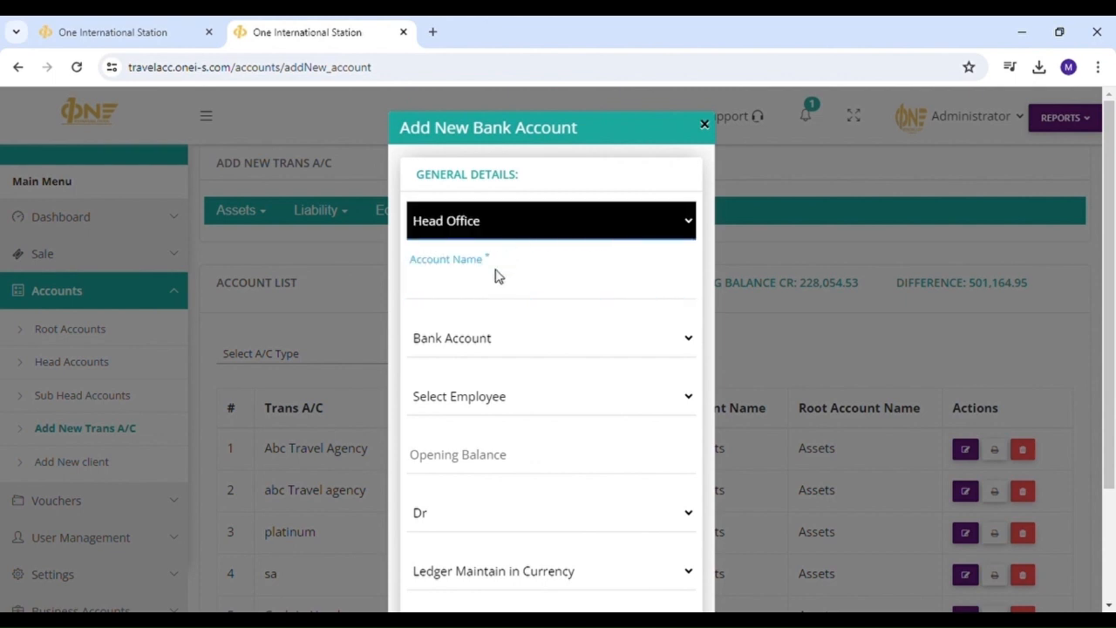
{"action": "left_click", "coordinate": [508, 294]}
{"action": "type", "text": "Bank"}
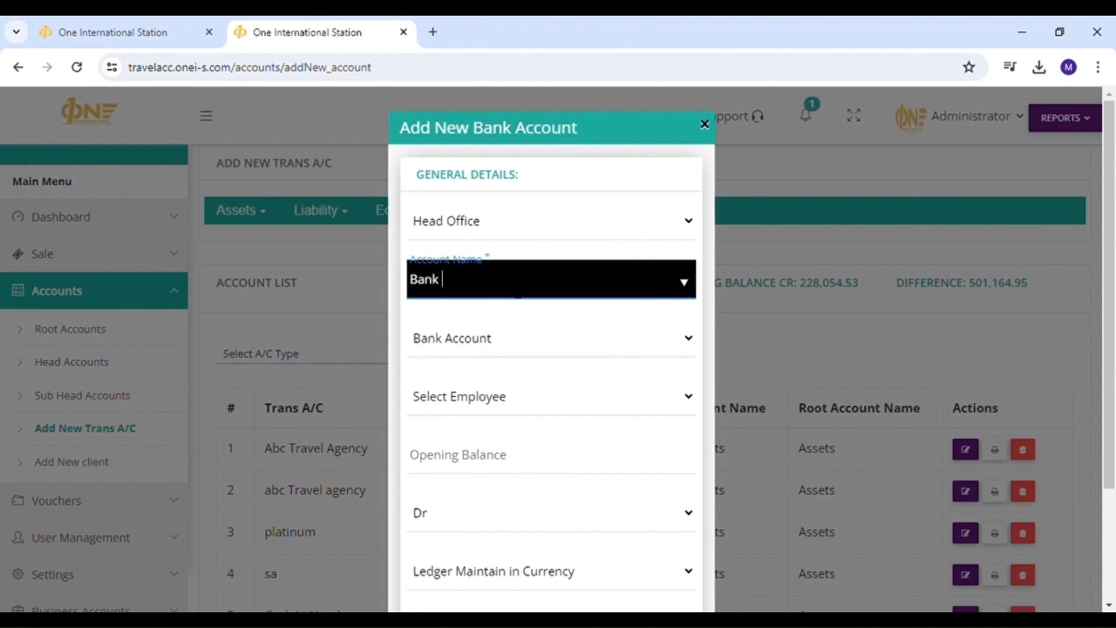
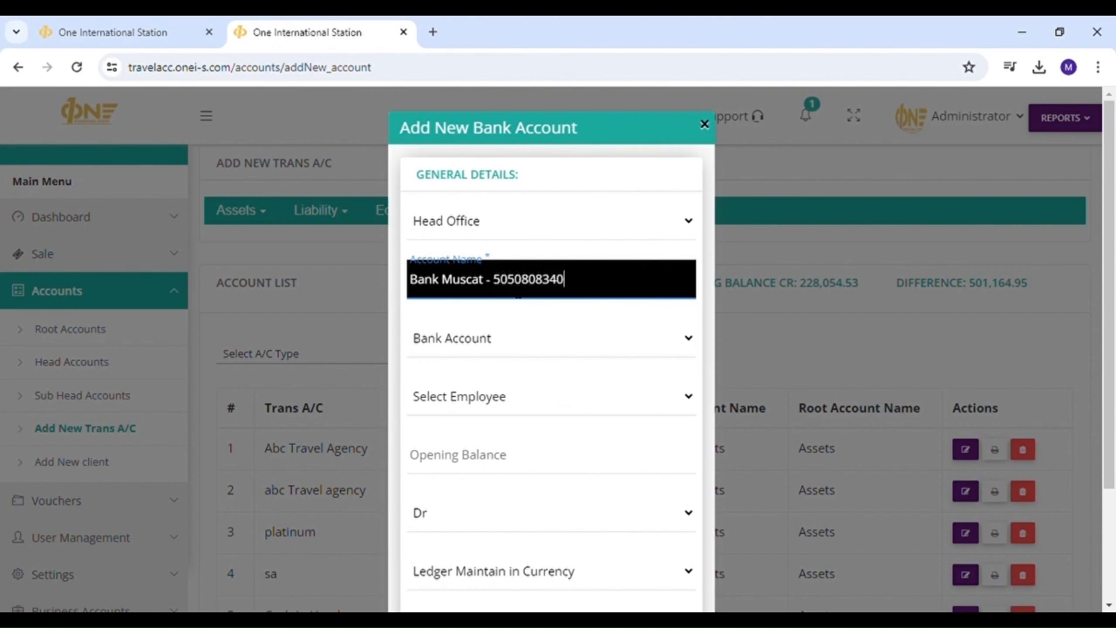
{"action": "key", "text": "Tab"}
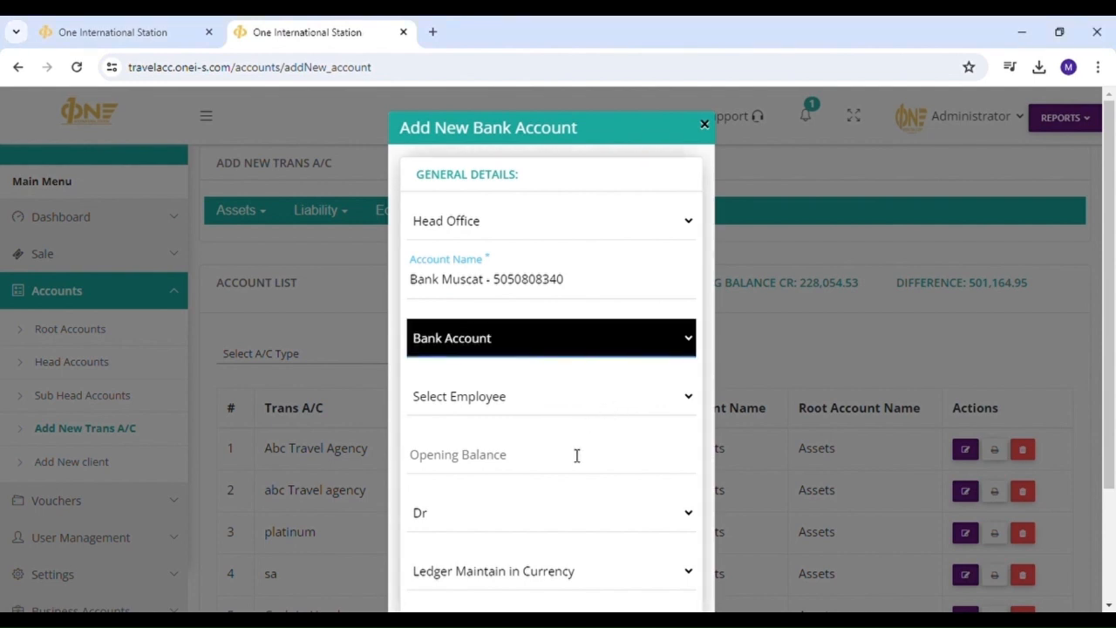
- Check the opening balance and debit/credit side, then save the Bank Muscat account
{"action": "scroll", "coordinate": [558, 485], "scroll_direction": "down", "scroll_amount": 1}
{"action": "scroll", "coordinate": [558, 484], "scroll_direction": "down", "scroll_amount": 1}
{"action": "left_click", "coordinate": [523, 373]}
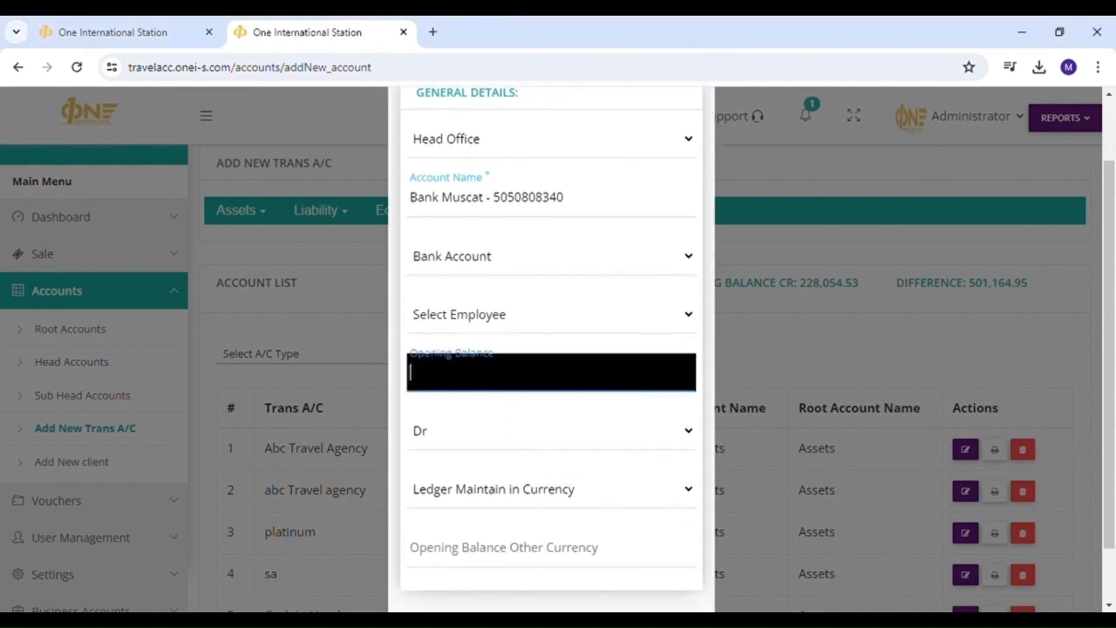
{"action": "left_click", "coordinate": [448, 439]}
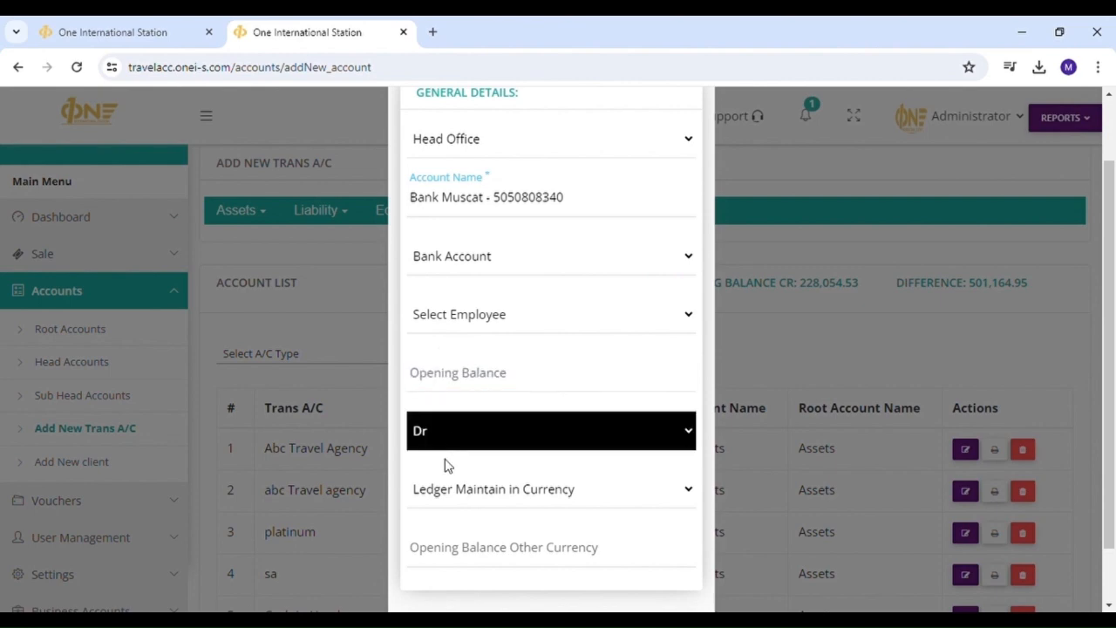
{"action": "scroll", "coordinate": [488, 506], "scroll_direction": "down", "scroll_amount": 2}
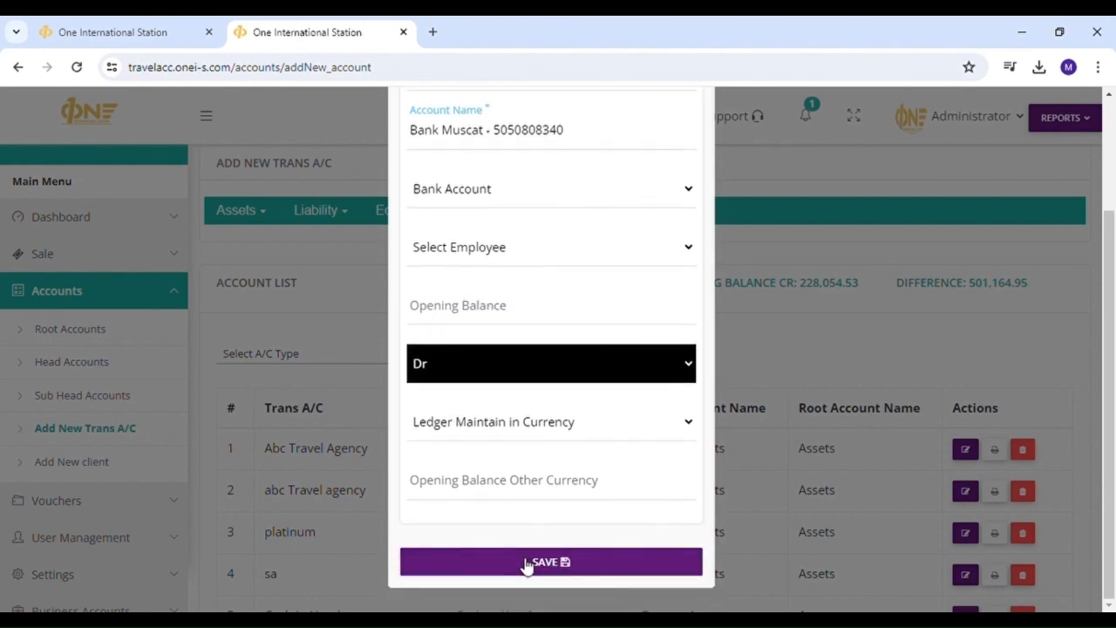
{"action": "left_click", "coordinate": [575, 563]}
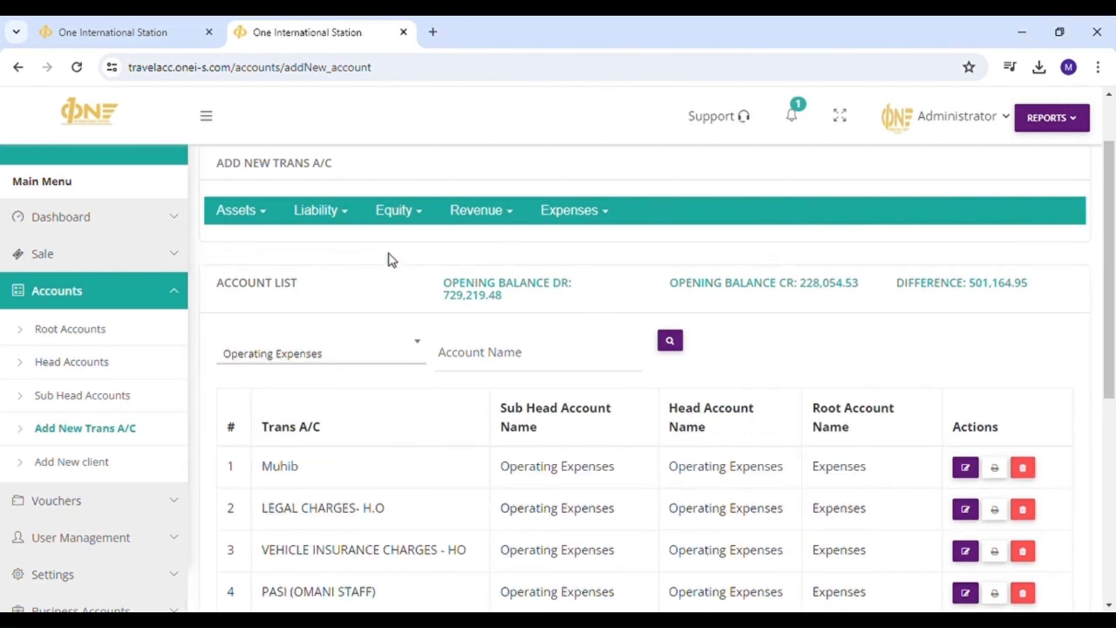
- Create and save an 'Air Arabia' account under Liability > Current Liabilities > Payable & Vendors
{"action": "mouse_move", "coordinate": [235, 274]}
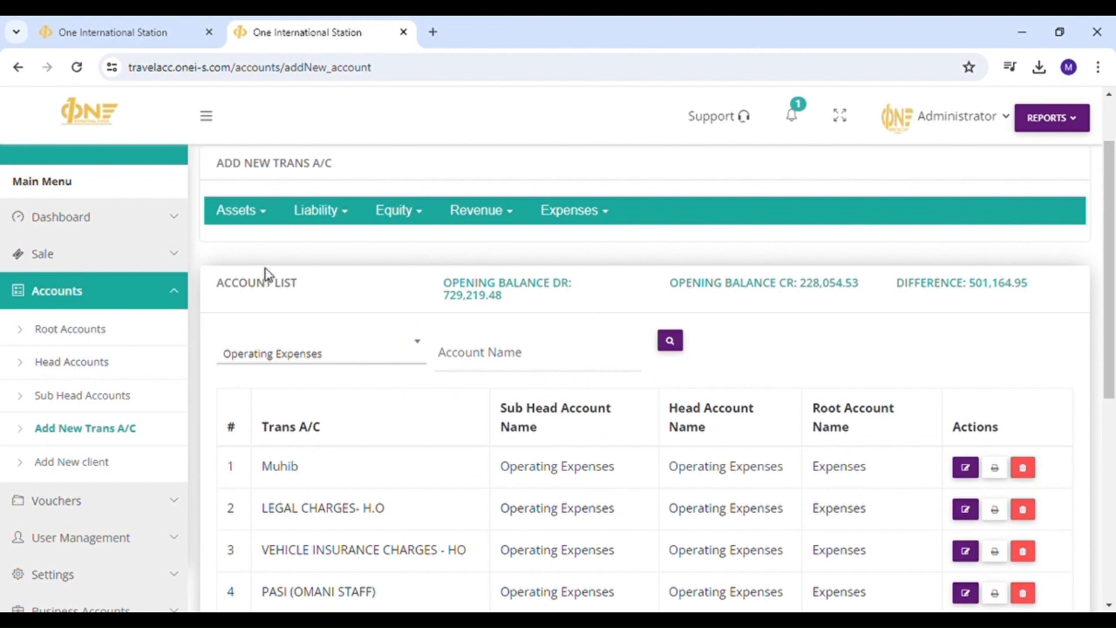
{"action": "mouse_move", "coordinate": [320, 220]}
{"action": "mouse_move", "coordinate": [326, 247]}
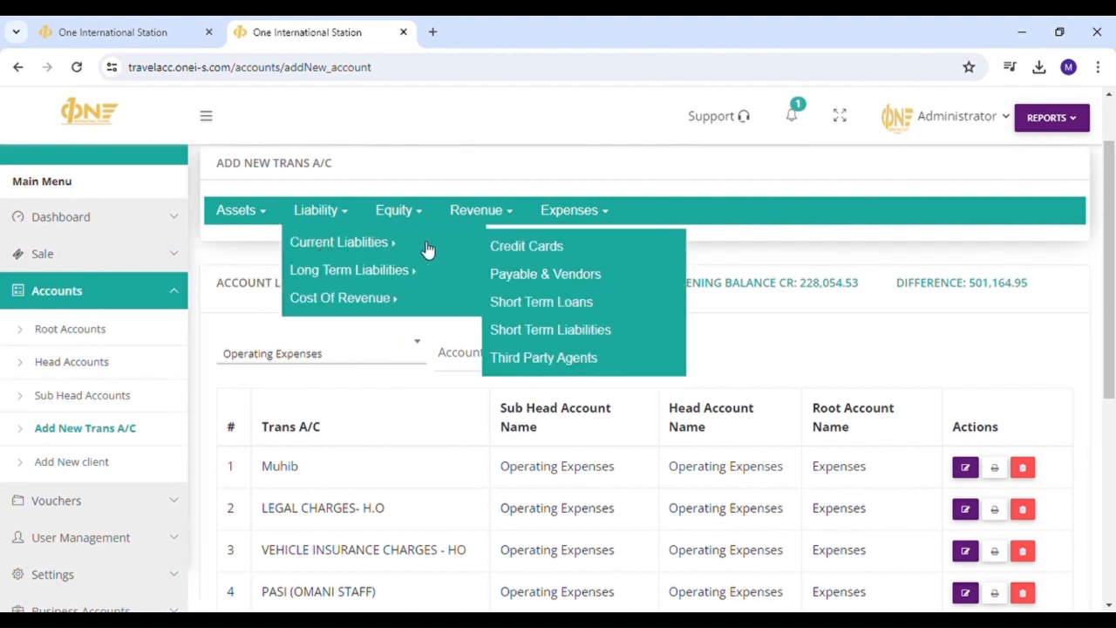
{"action": "left_click", "coordinate": [633, 279]}
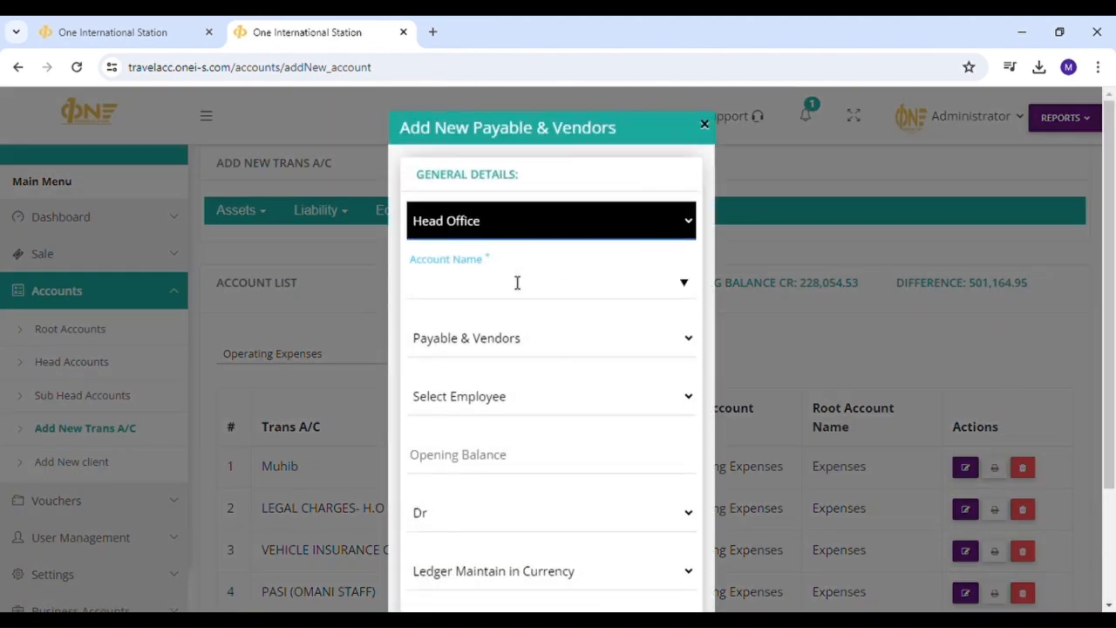
{"action": "left_click", "coordinate": [518, 281]}
{"action": "type", "text": "Air"}
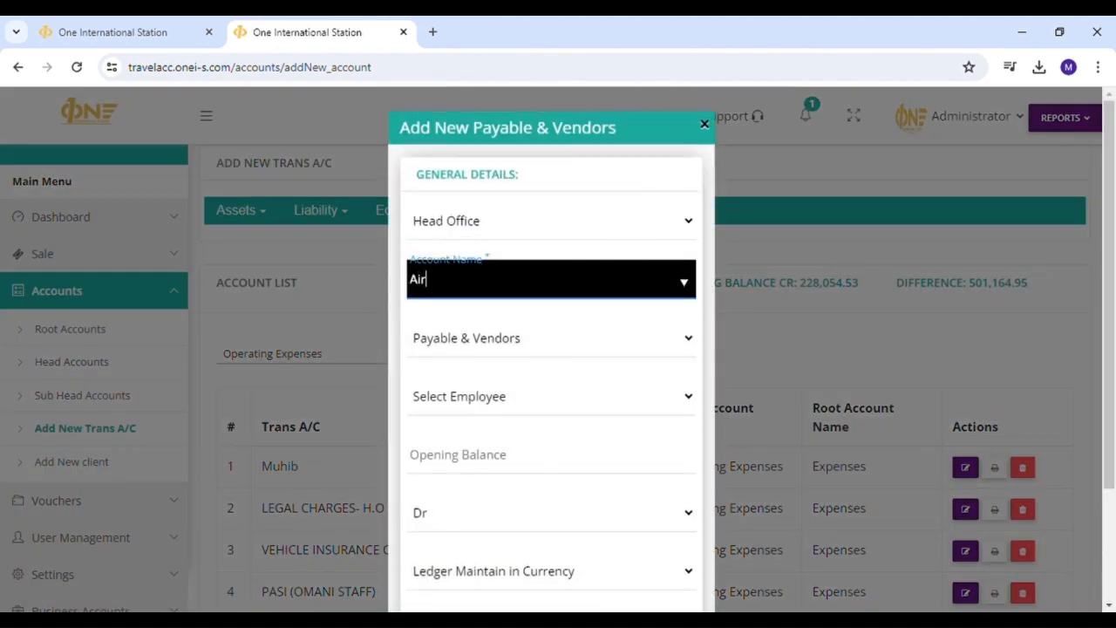
{"action": "type", "text": " Arabia"}
{"action": "key", "text": "Tab"}
{"action": "scroll", "coordinate": [510, 440], "scroll_direction": "down", "scroll_amount": 1}
{"action": "left_click", "coordinate": [514, 389]}
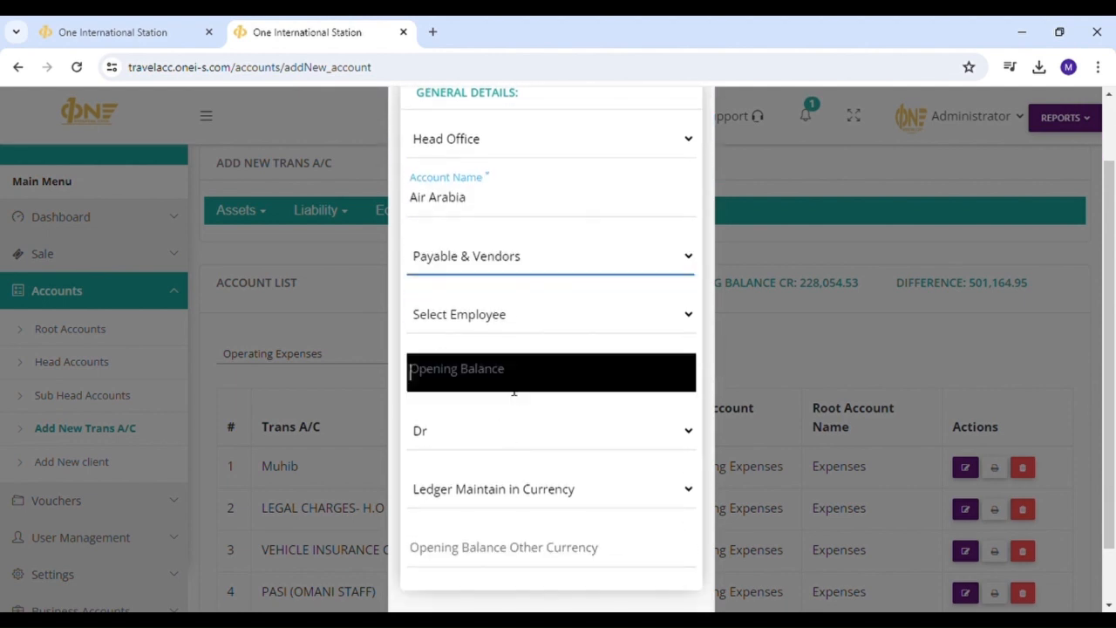
{"action": "scroll", "coordinate": [480, 391], "scroll_direction": "down", "scroll_amount": 1}
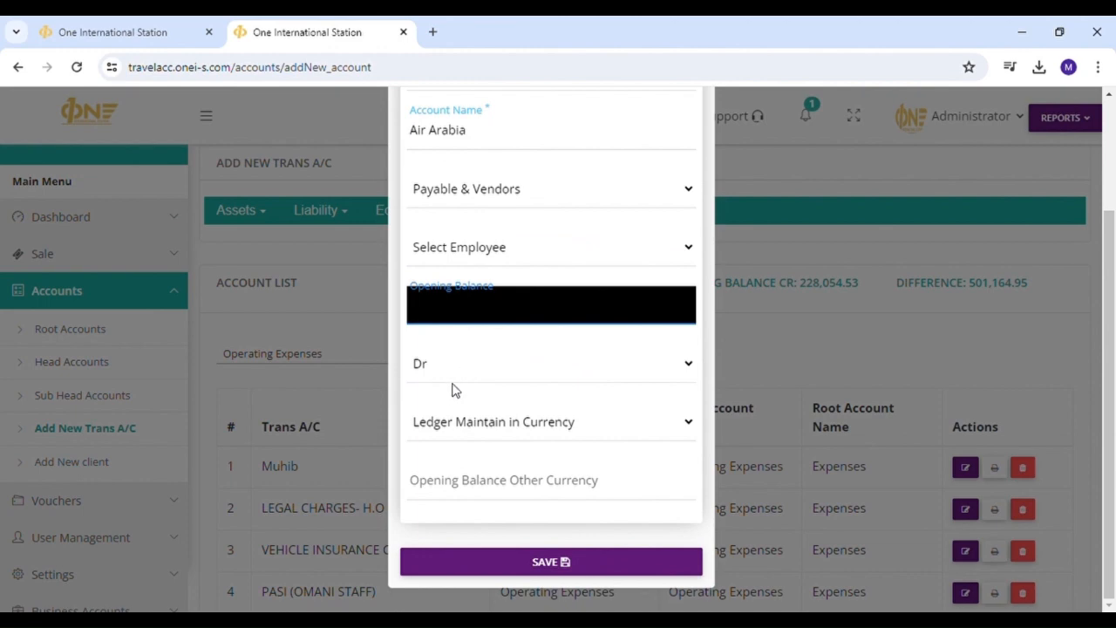
{"action": "left_click", "coordinate": [505, 551]}
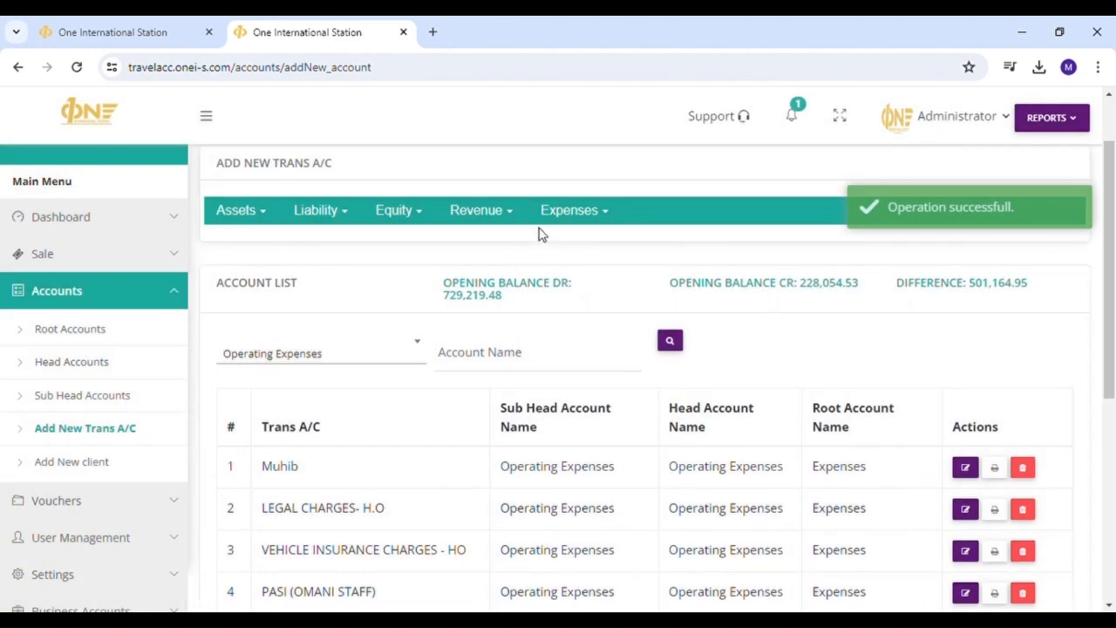
- Browse the Expenses menu to show the Operating Expenses and Financial Expenses submenus
{"action": "left_click", "coordinate": [566, 213]}
{"action": "mouse_move", "coordinate": [580, 244]}
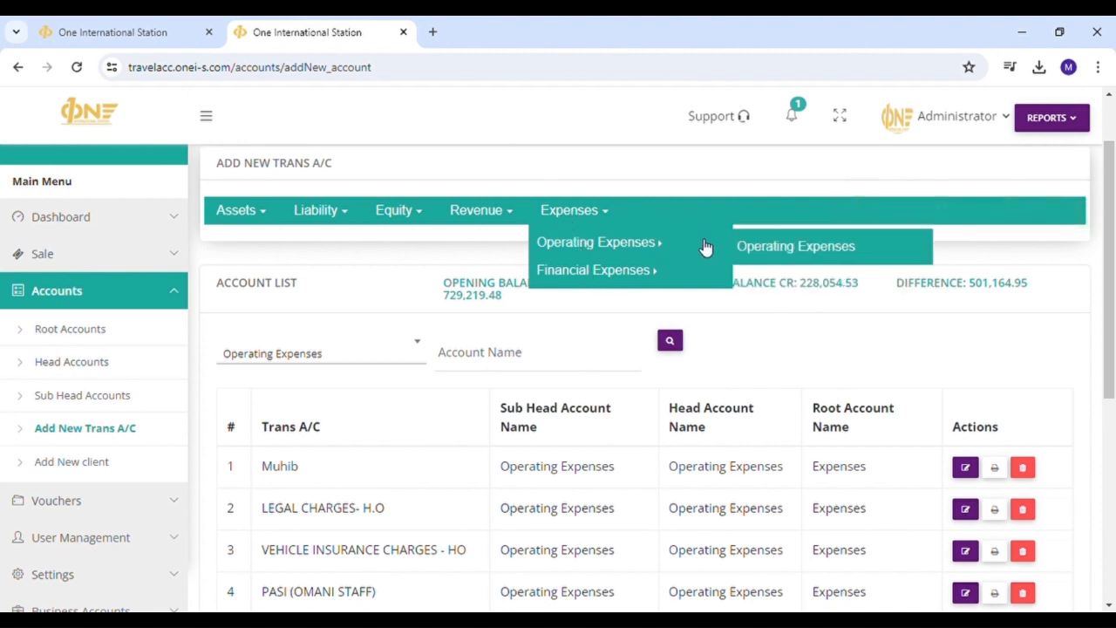
{"action": "mouse_move", "coordinate": [696, 271]}
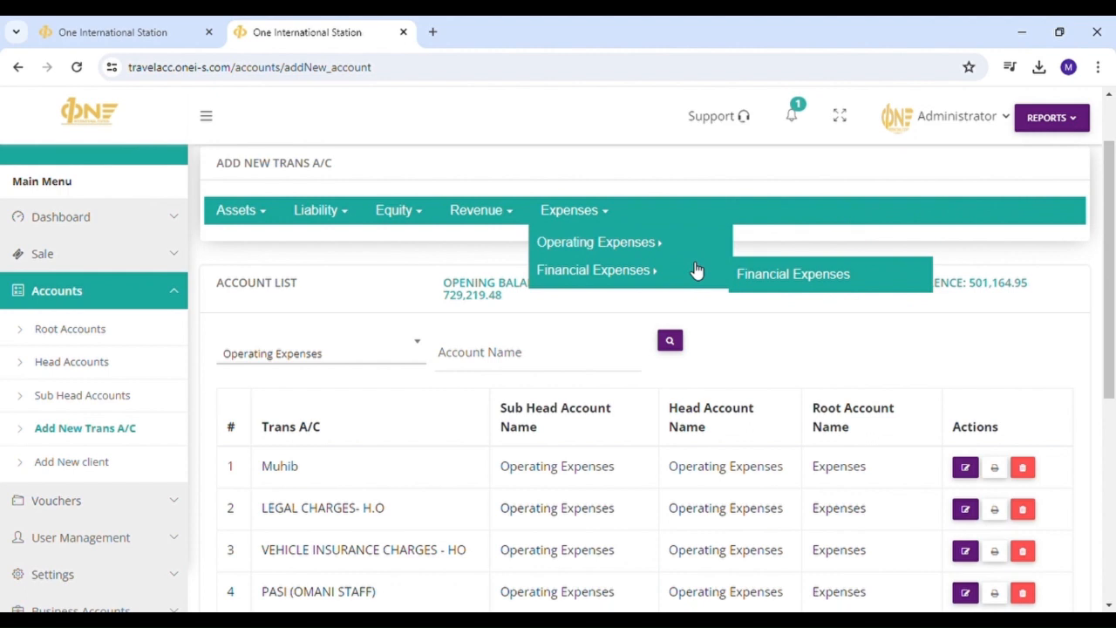
{"action": "mouse_move", "coordinate": [695, 250]}
- Enter 'Office Rent' as the account name in a new Operating Expenses form, leaving it unsaved
{"action": "left_click", "coordinate": [803, 252]}
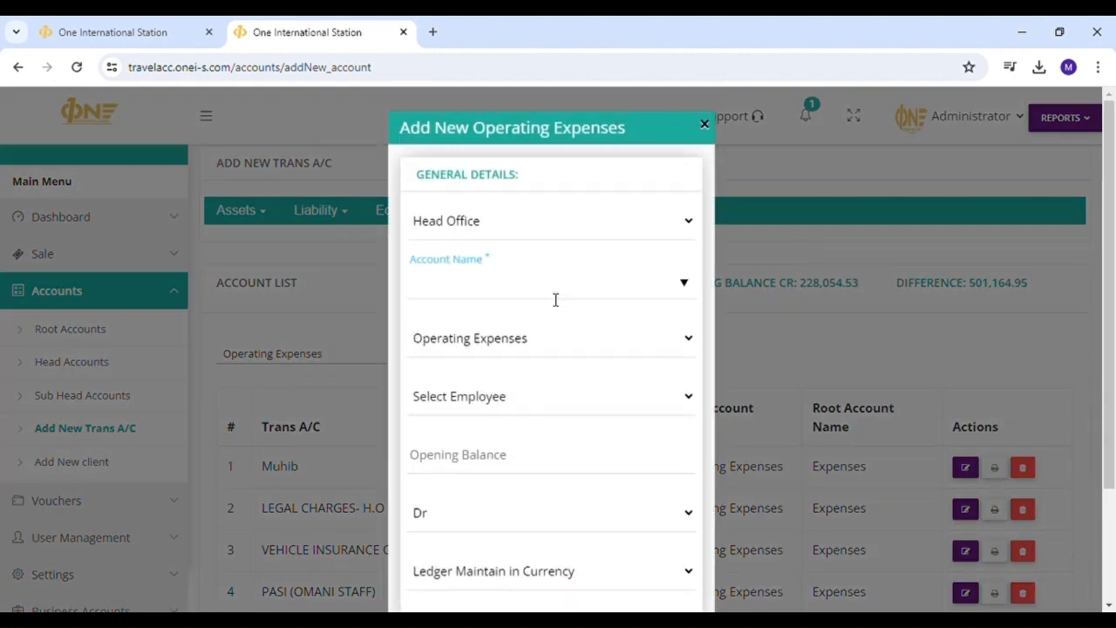
{"action": "left_click", "coordinate": [535, 294]}
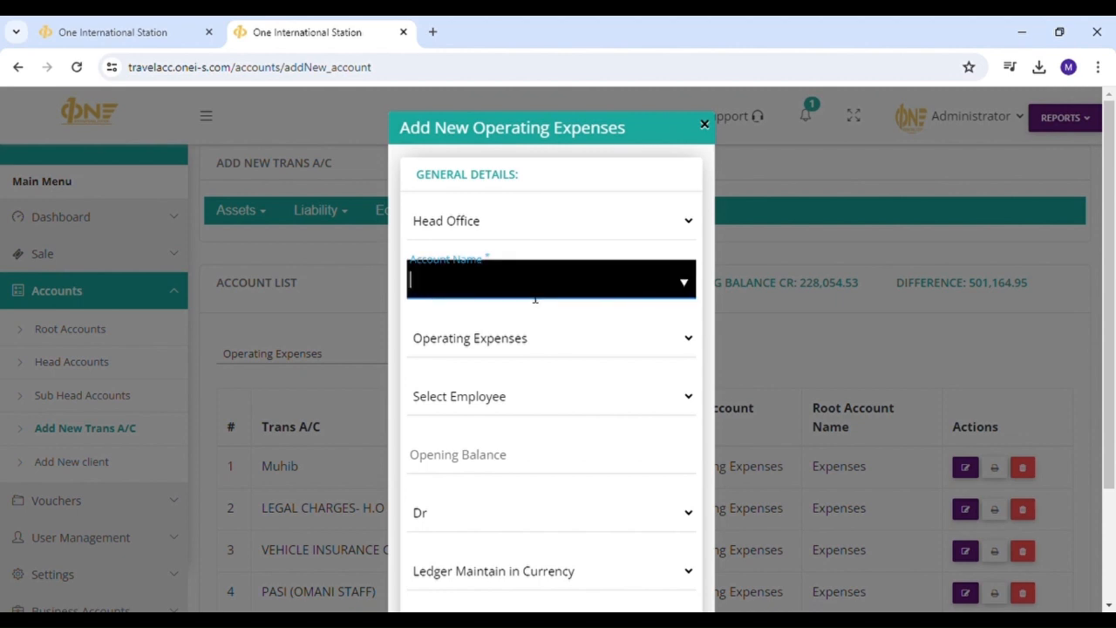
{"action": "type", "text": "Office Rent"}
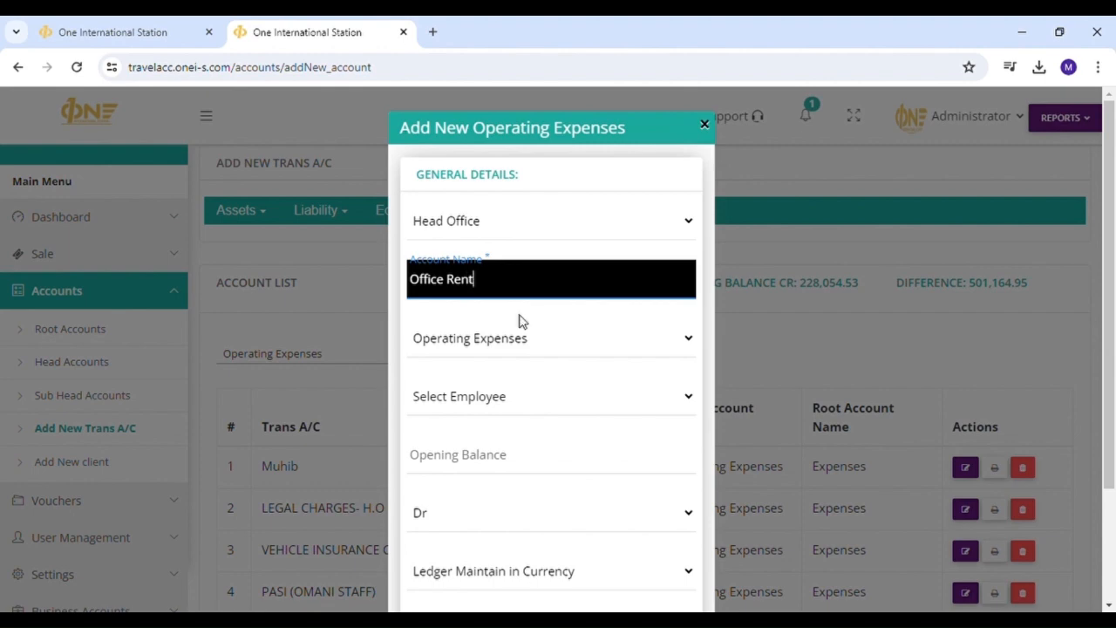
{"action": "scroll", "coordinate": [523, 319], "scroll_direction": "down", "scroll_amount": 2}
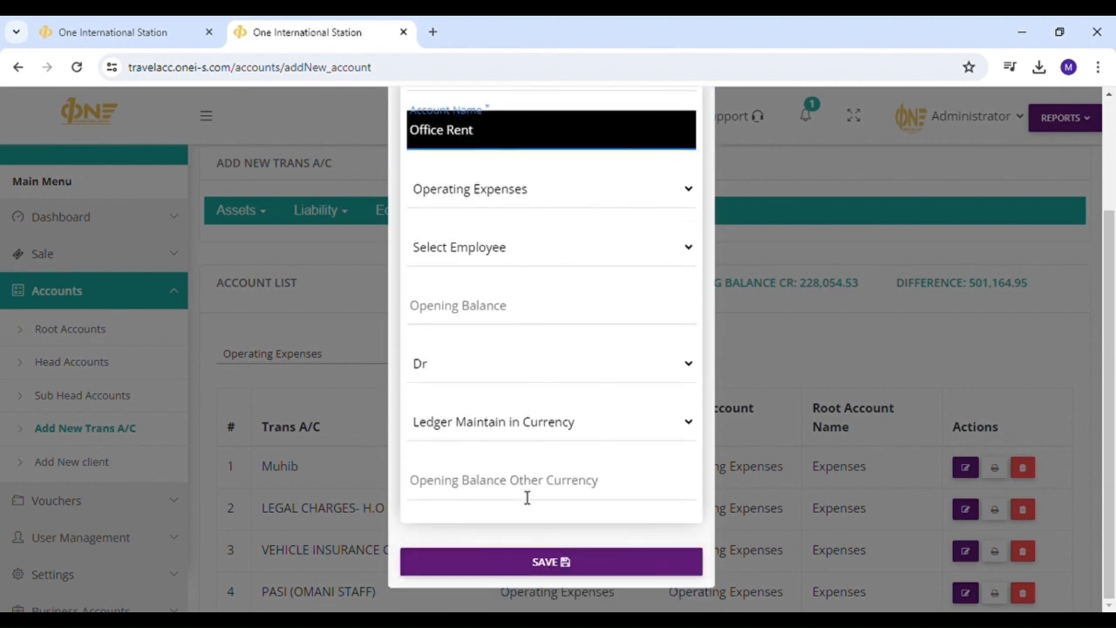